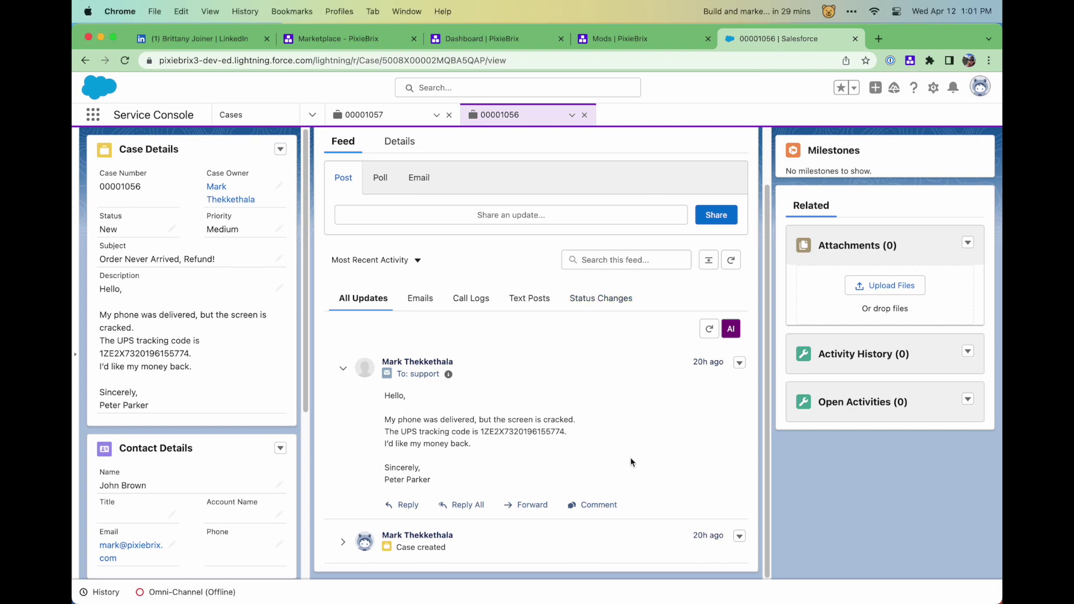
- Run AI assist on the Salesforce case and review the generated summary
click(731, 330)
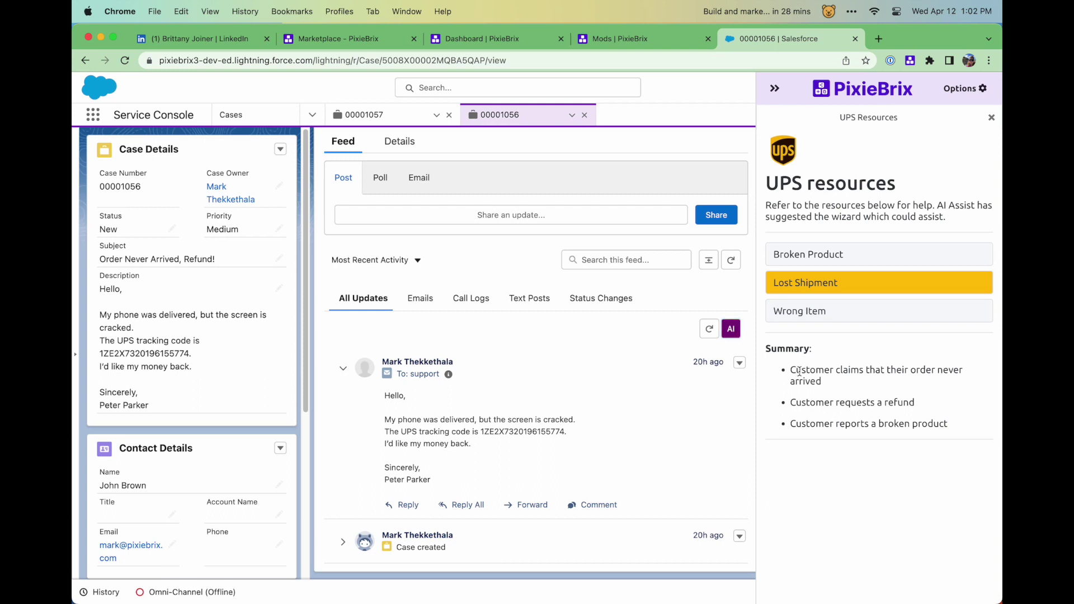
drag(795, 371, 931, 417)
click(947, 440)
- Send an expedited Lost Shipment delivery due 04/20/2023 to the UiPath bot
click(806, 284)
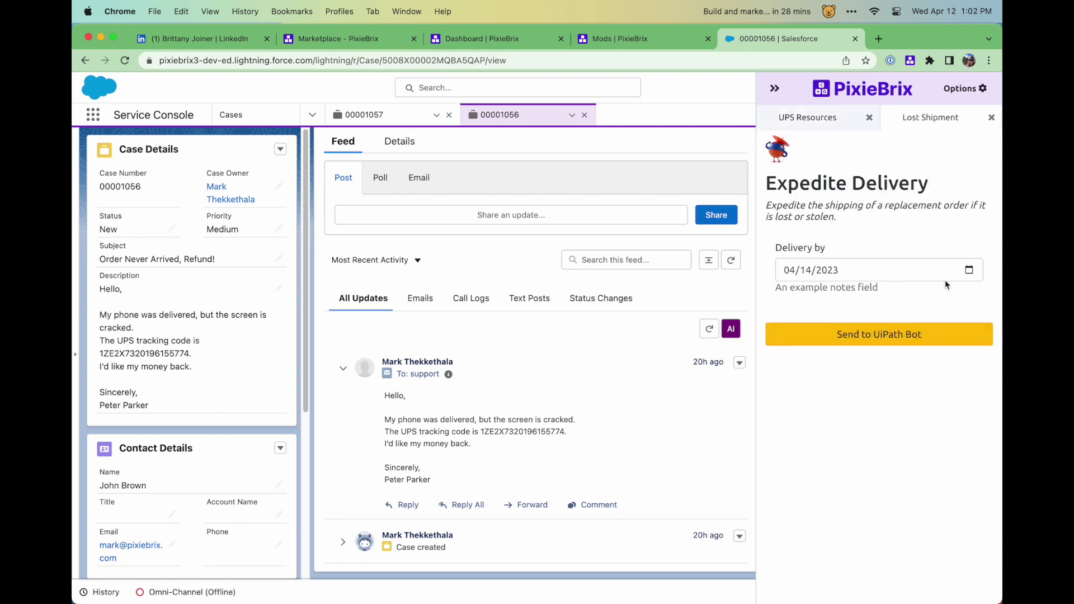
click(969, 269)
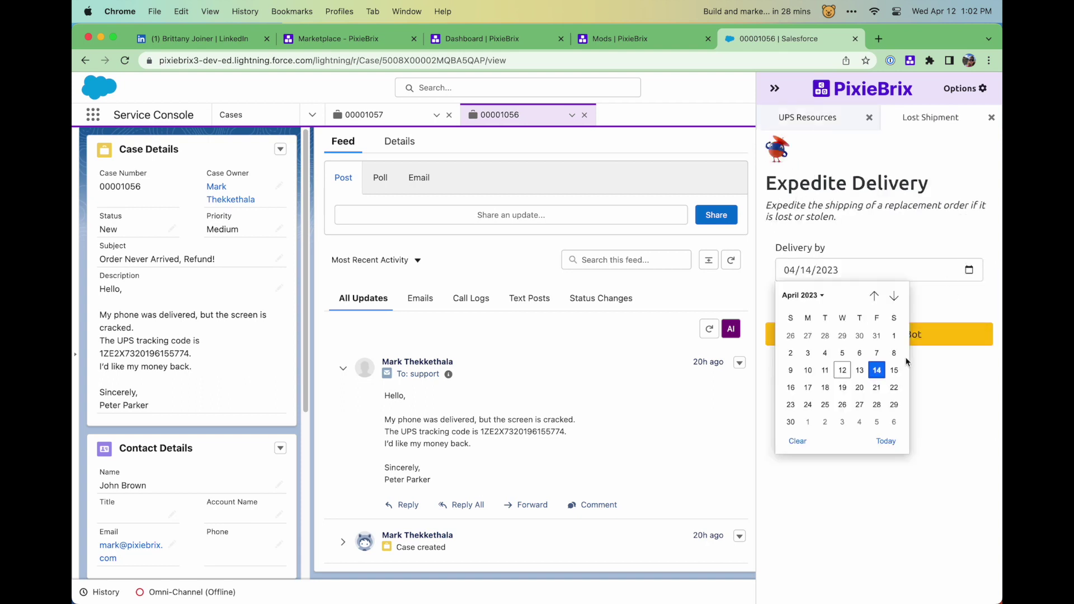
click(867, 389)
click(868, 333)
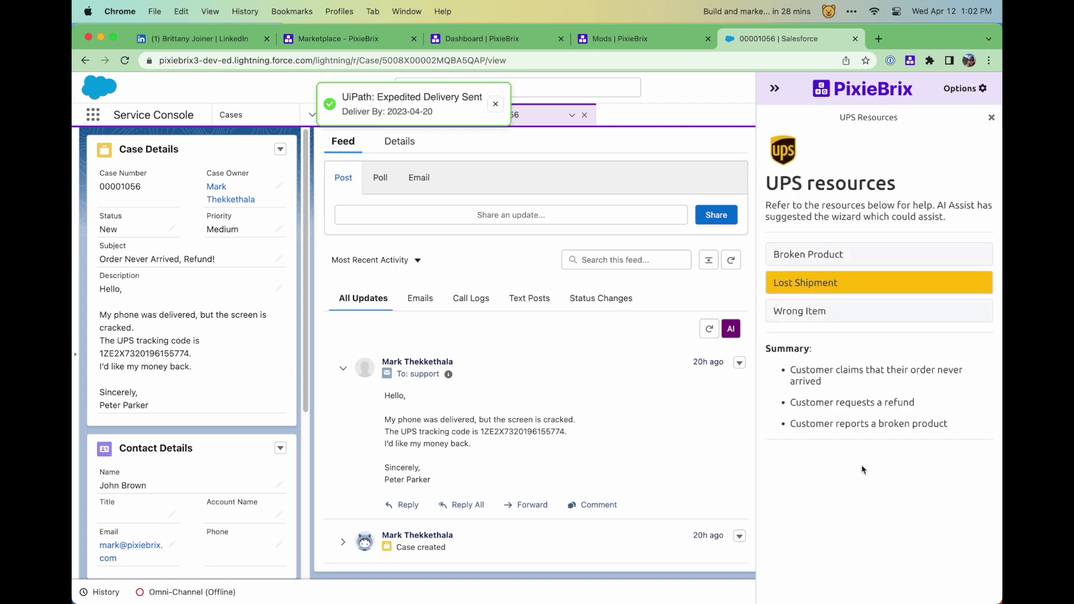
click(797, 256)
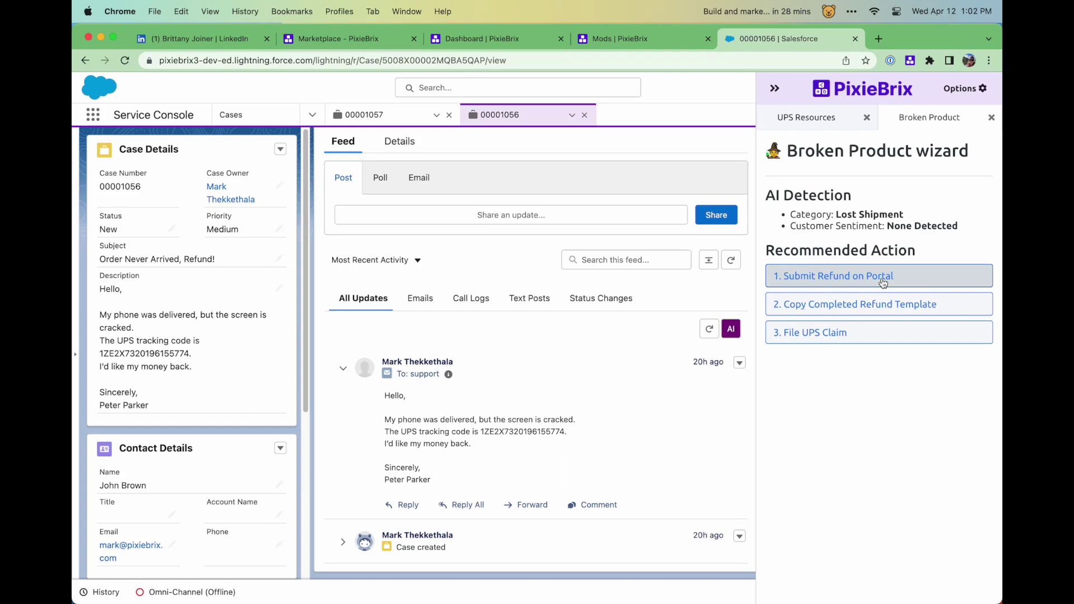
- Copy the completed refund template from the Broken Product wizard's second action
click(856, 315)
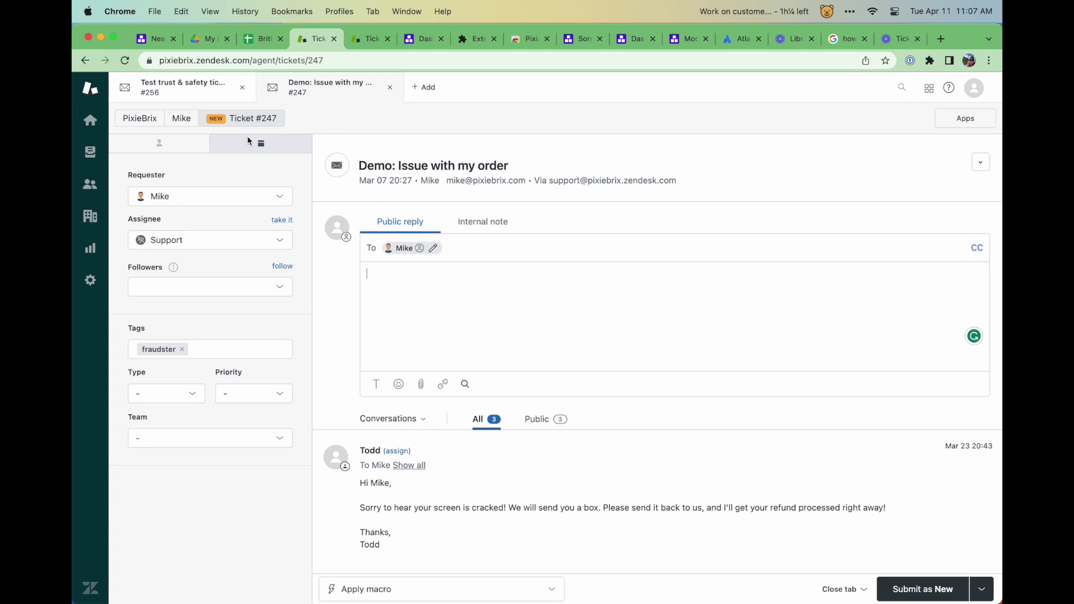
- Run Summarize Case Status on ticket #247, read the ChatGPT summary, then close it
key(super+l)
mouse_move(427, 89)
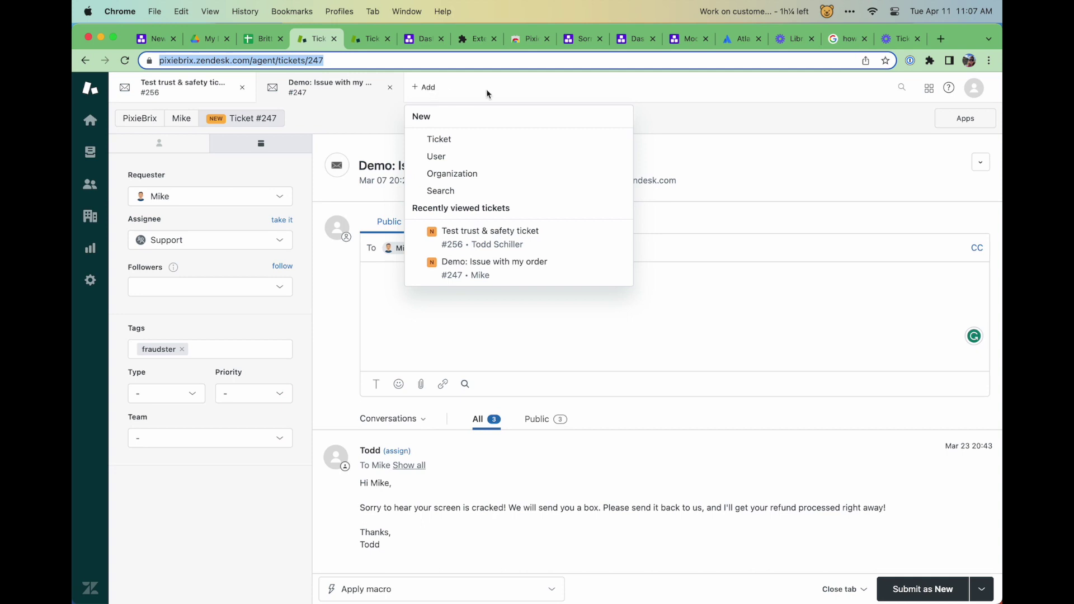
click(766, 127)
key(super+m)
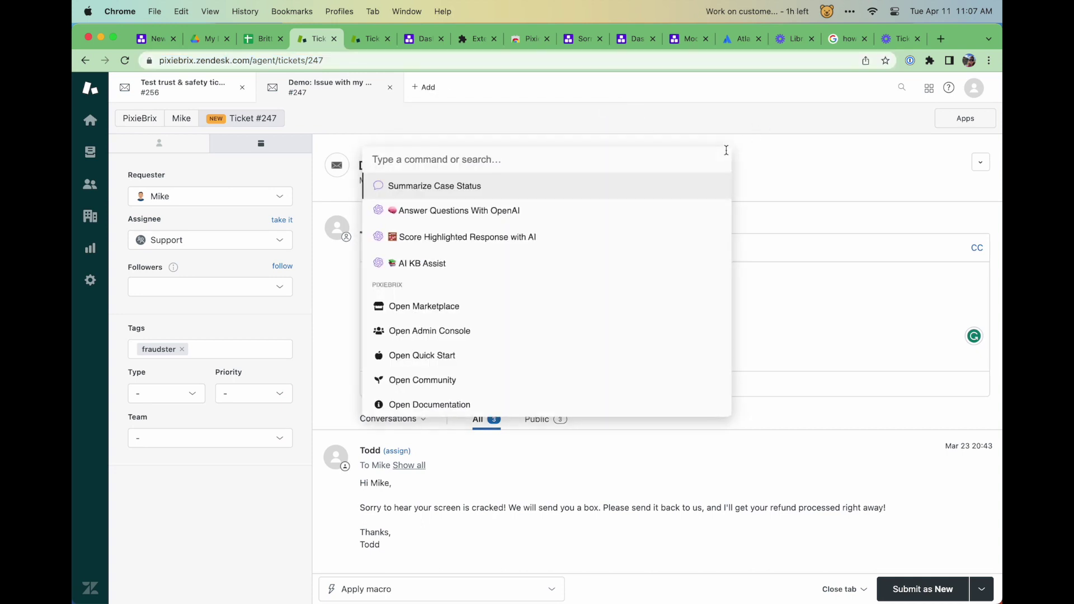
key(Return)
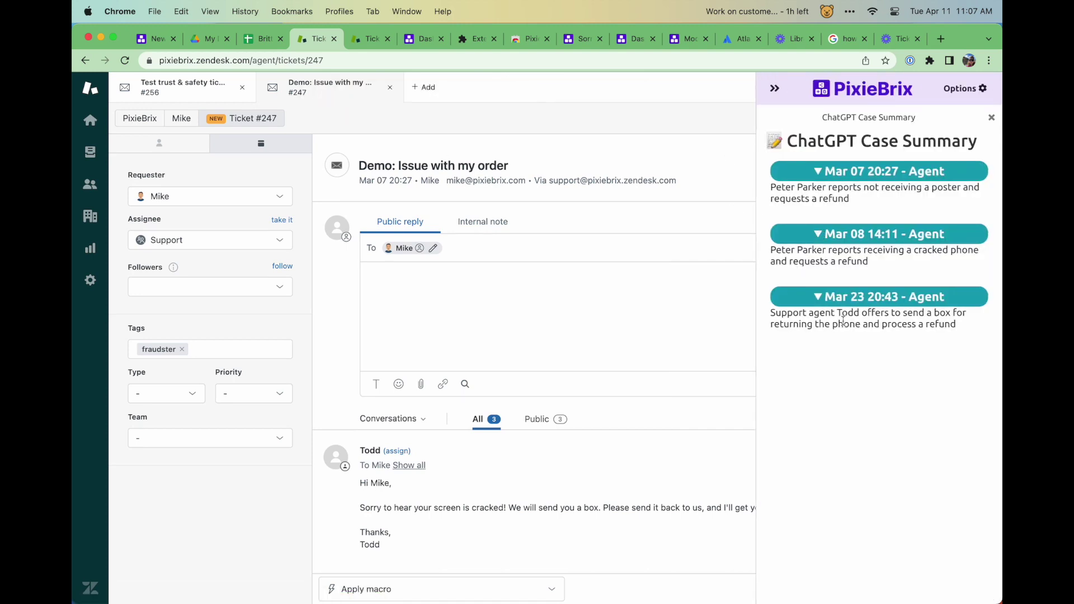
scroll(482, 352, down, 10)
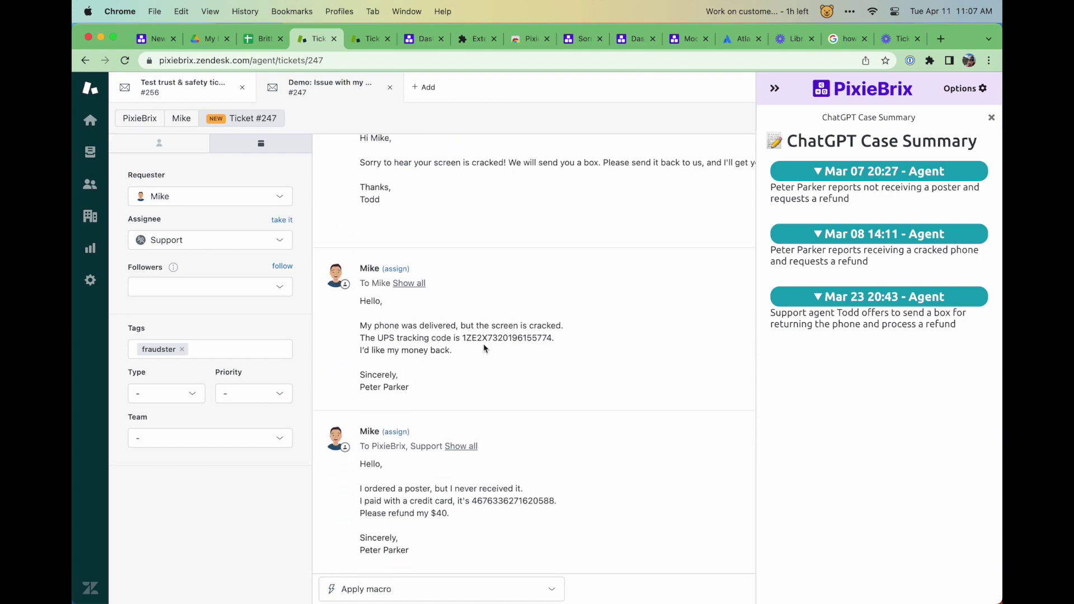
scroll(485, 348, up, 3)
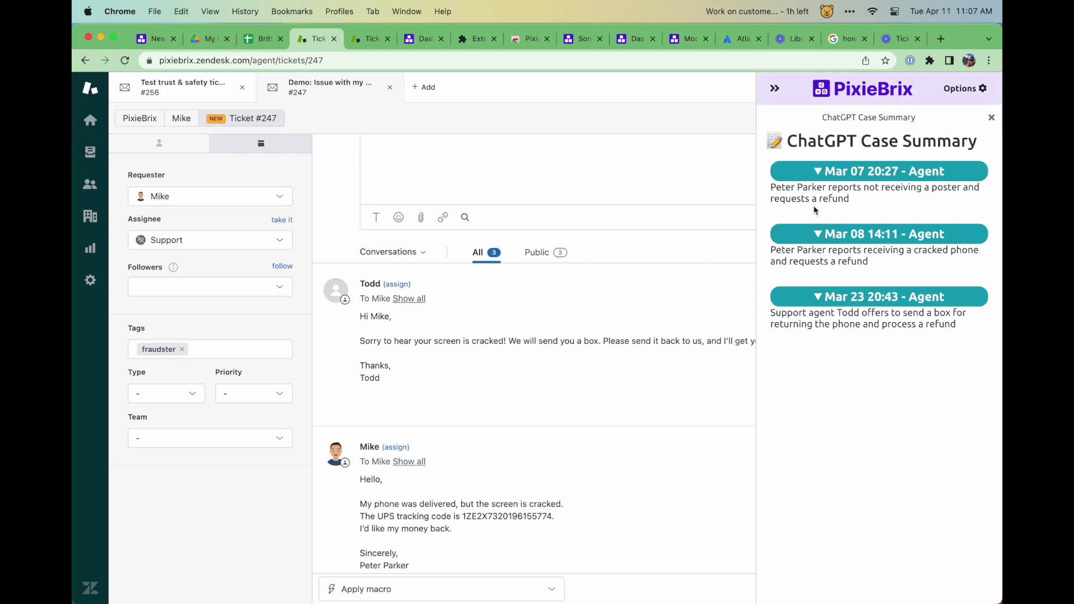
click(774, 88)
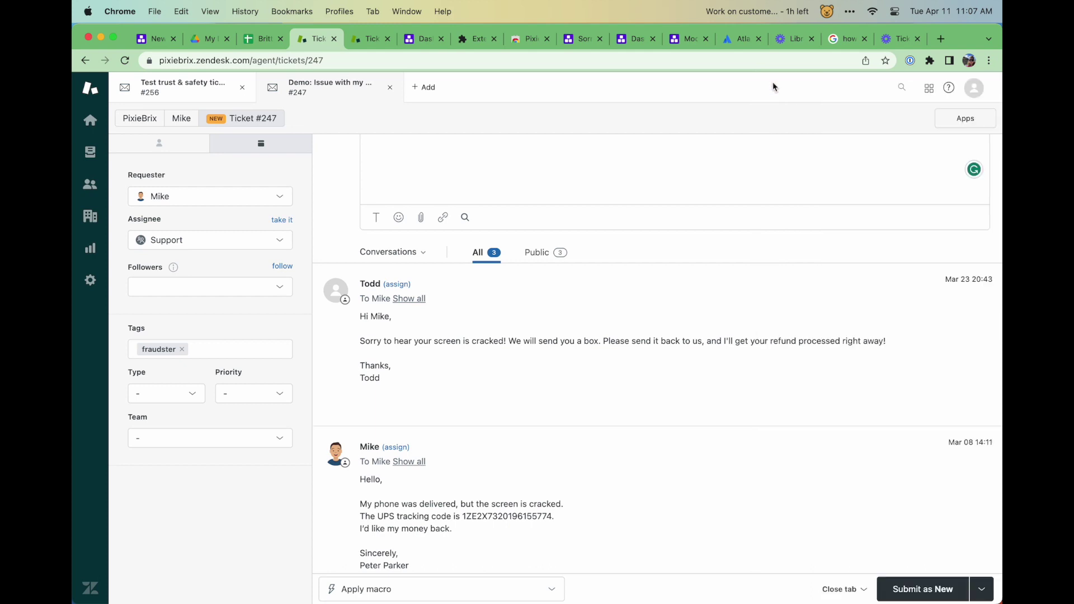
- Switch to the Chrome tab holding Zendesk ticket #256
click(370, 39)
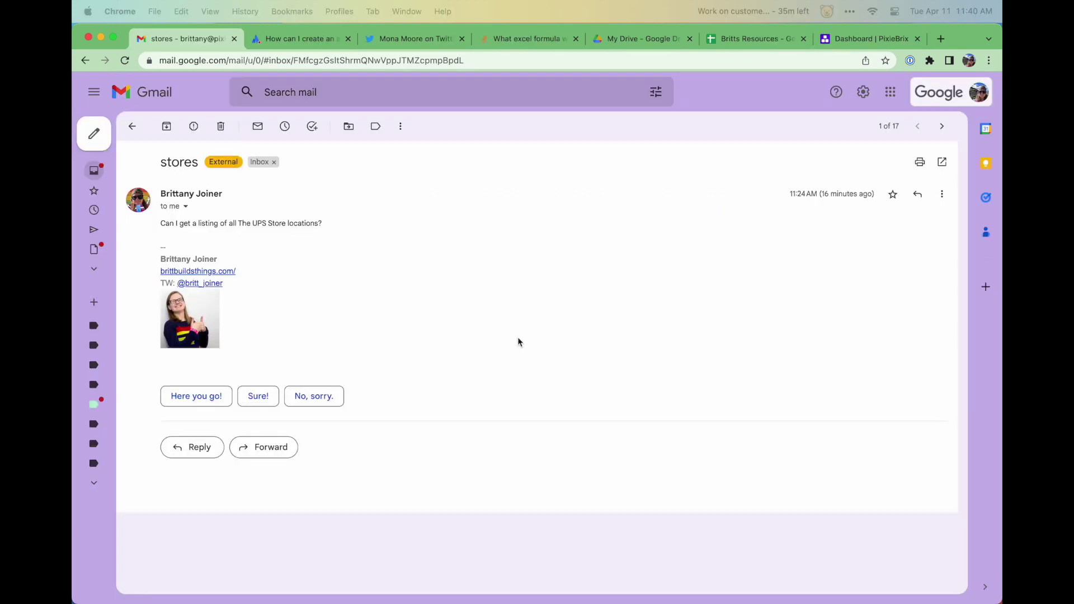
- Get an AI KB Assist answer for the email's request to list all UPS Store locations
triple_click(208, 225)
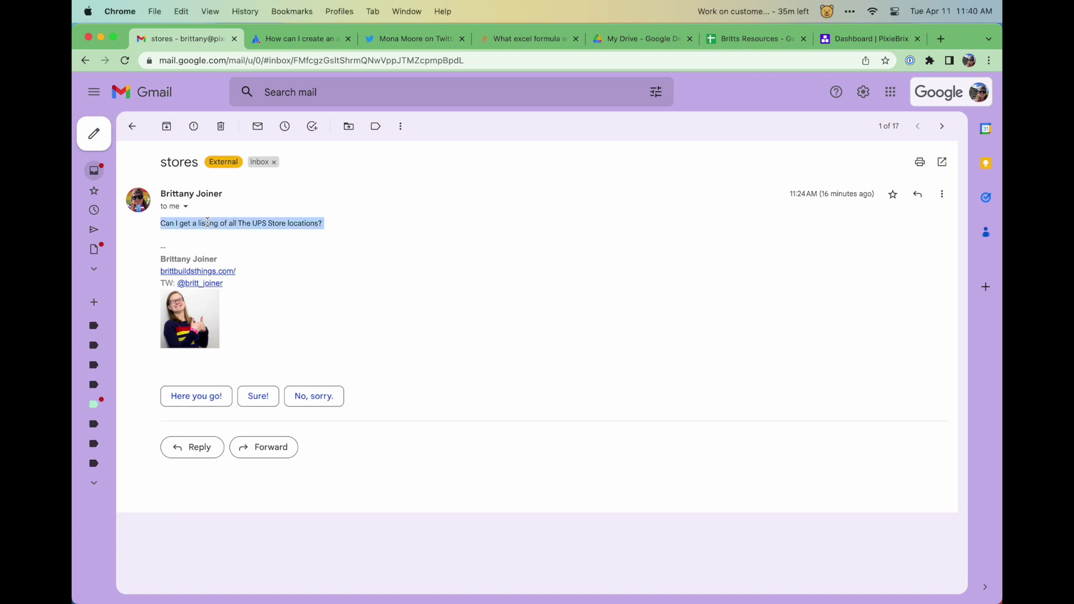
right_click(217, 222)
mouse_move(282, 327)
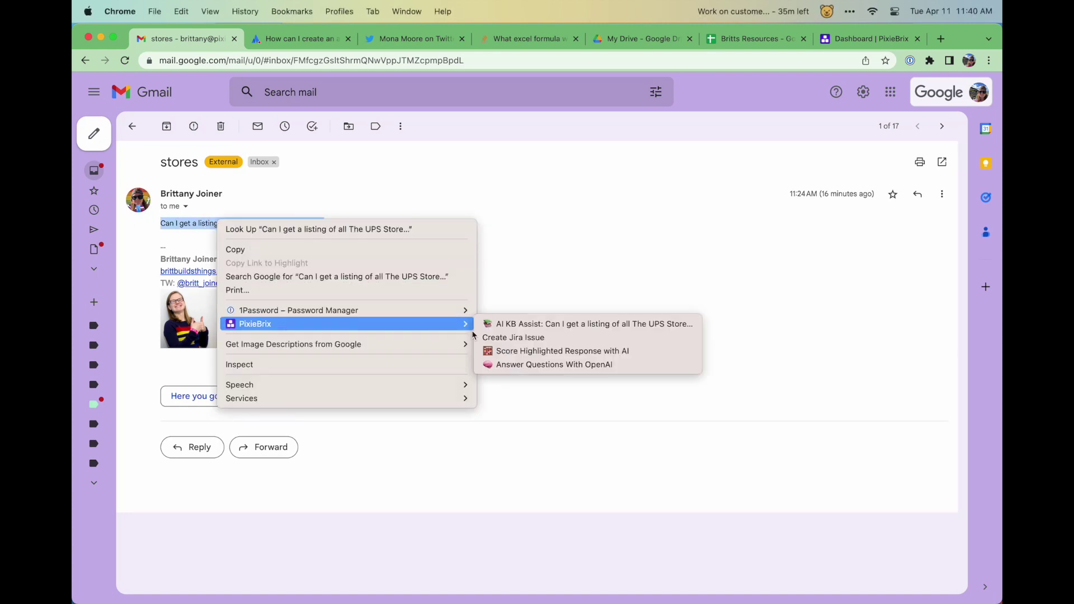
click(517, 324)
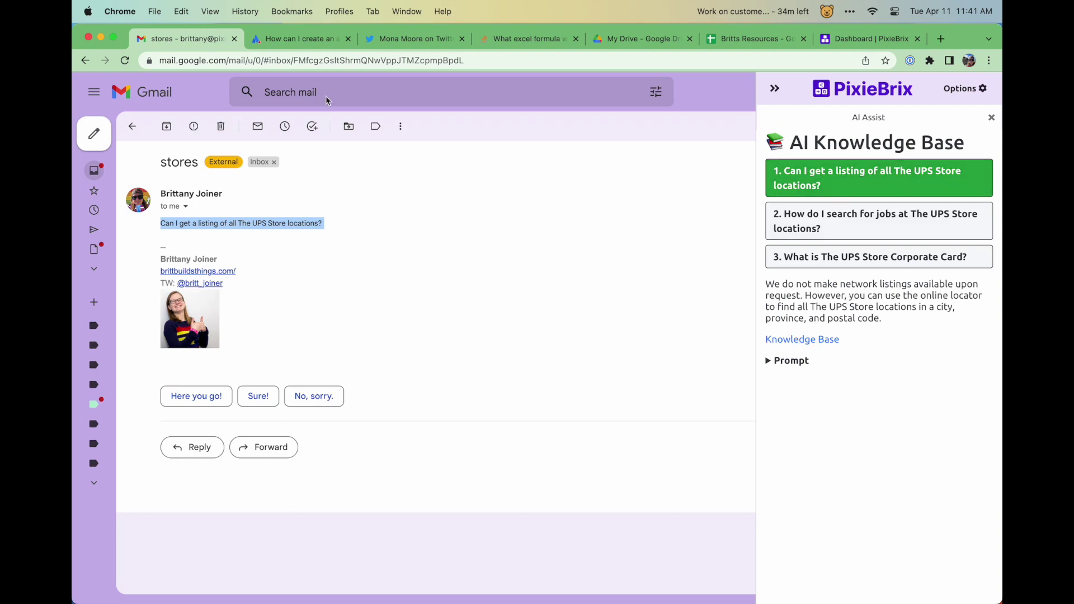
click(306, 39)
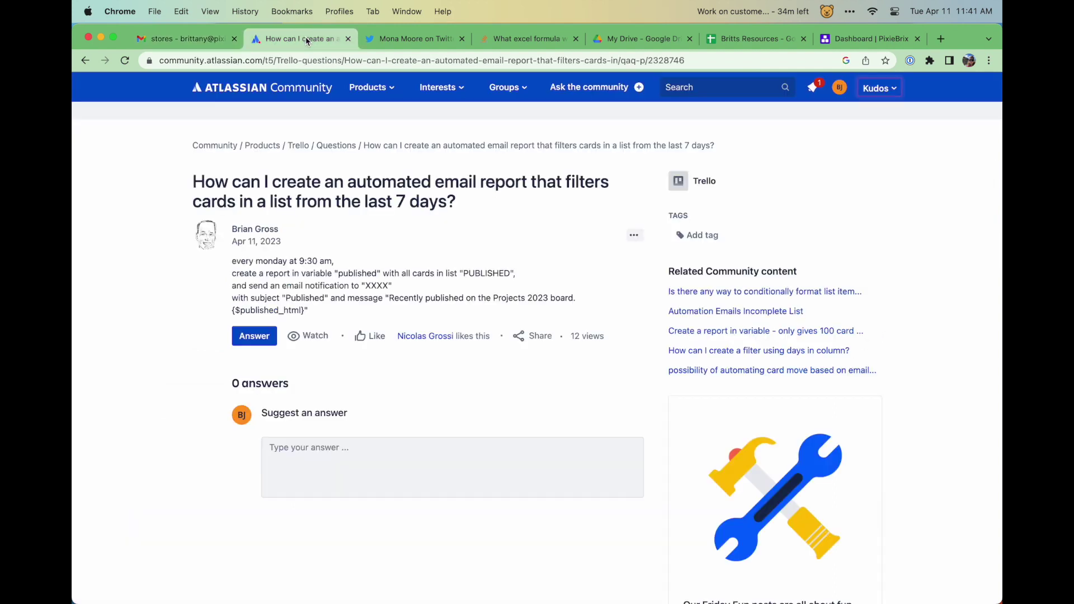
- Create a Story-type Jira issue from the question title with summary 'do this tomo'
triple_click(336, 184)
right_click(335, 183)
mouse_move(372, 287)
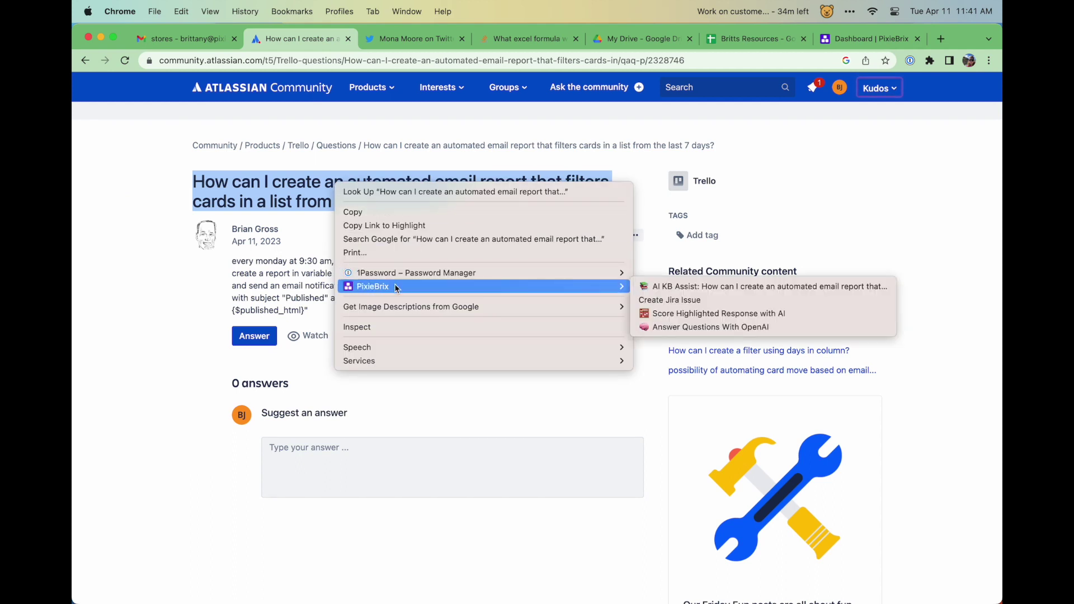
click(668, 297)
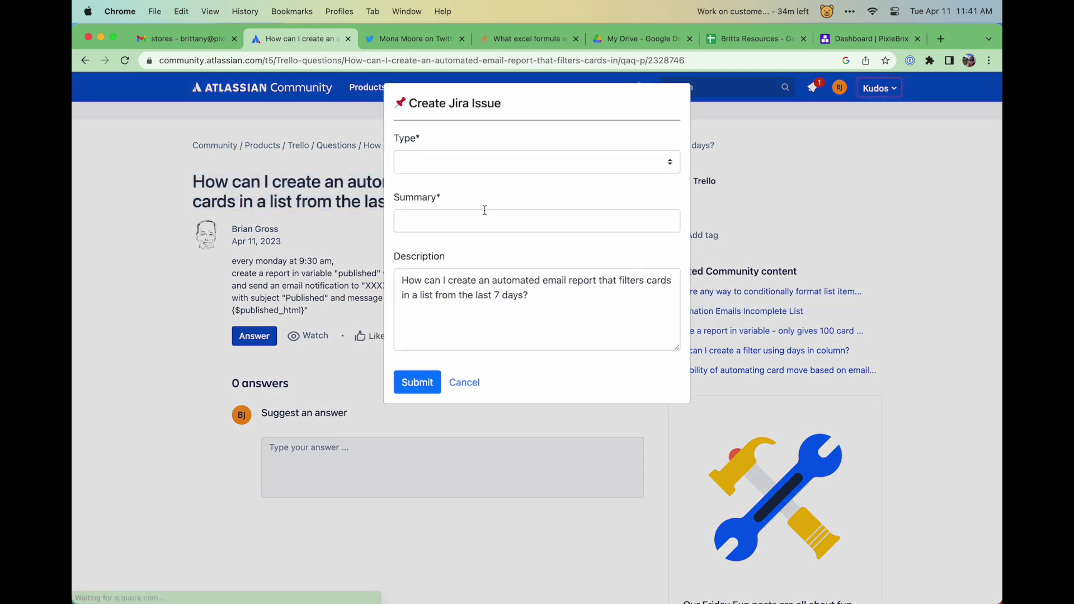
click(474, 163)
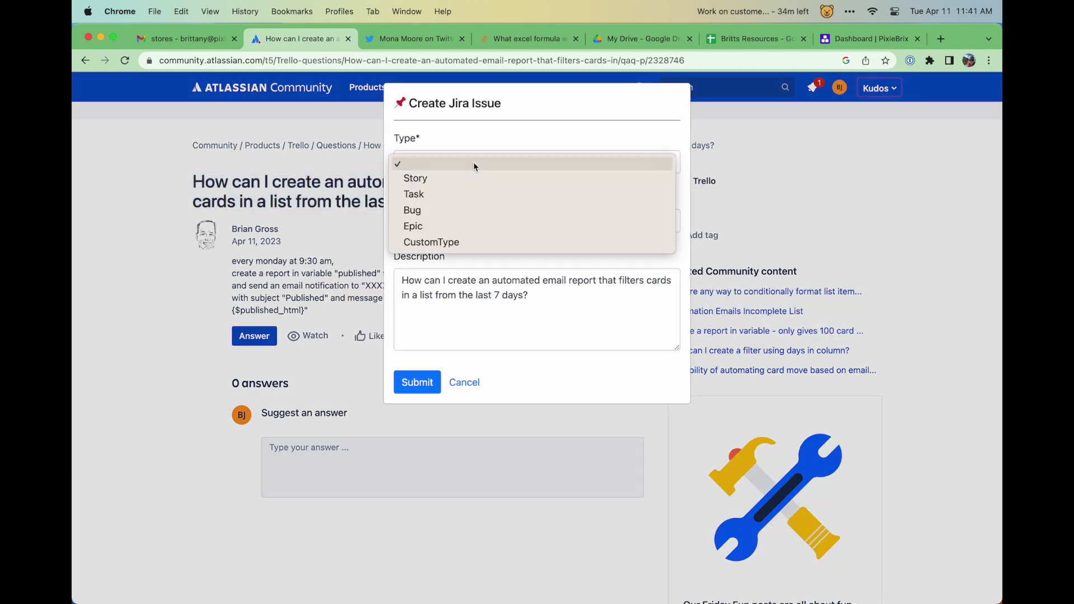
click(449, 178)
click(436, 215)
text(do this tomorrow)
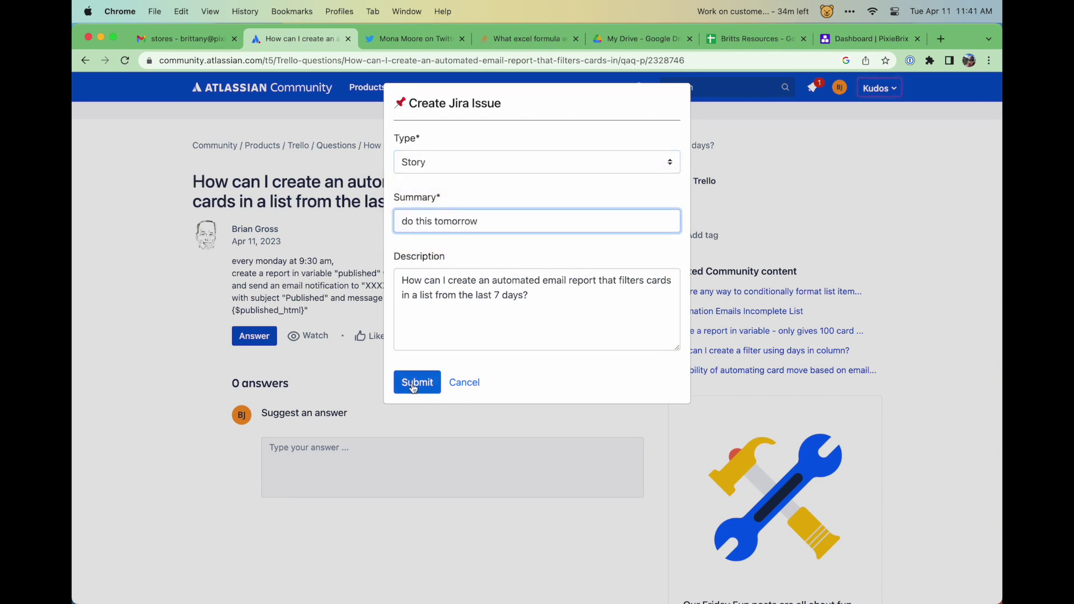
click(418, 382)
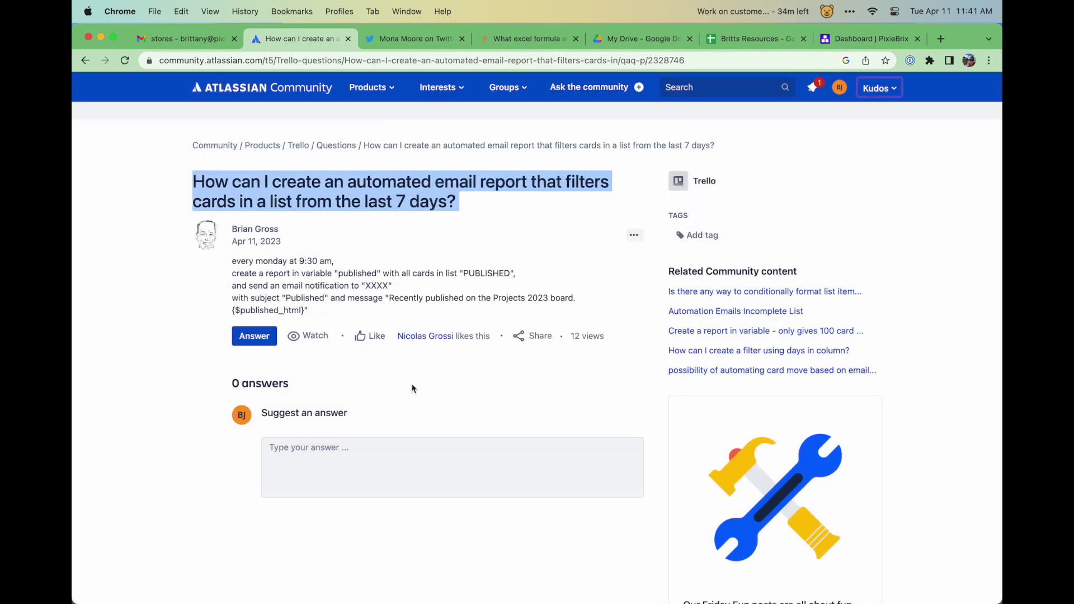
- Score the Twitter reply draft with AI
click(410, 40)
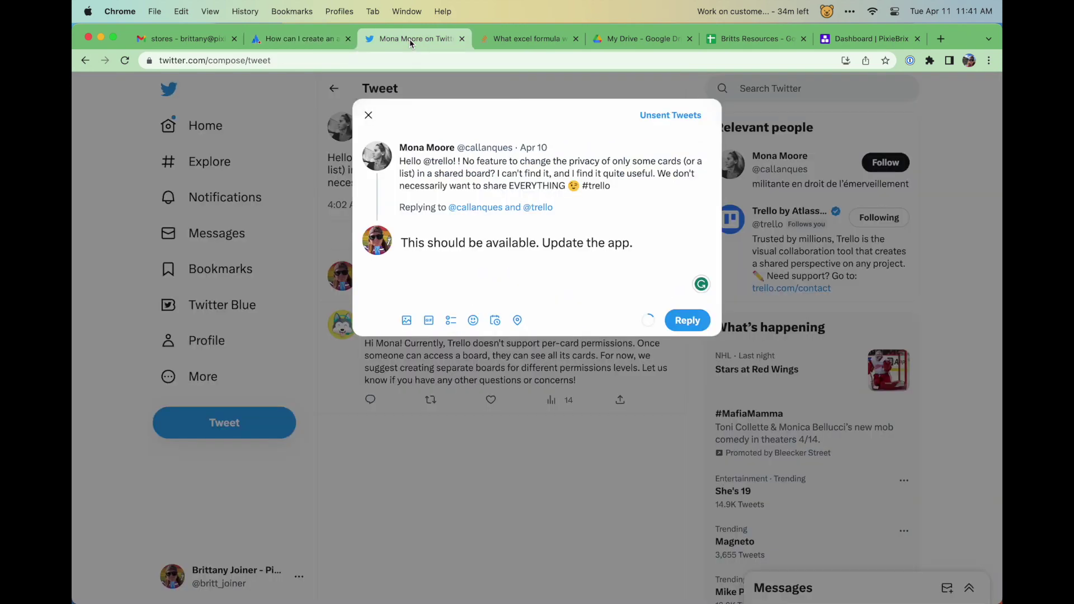
triple_click(450, 244)
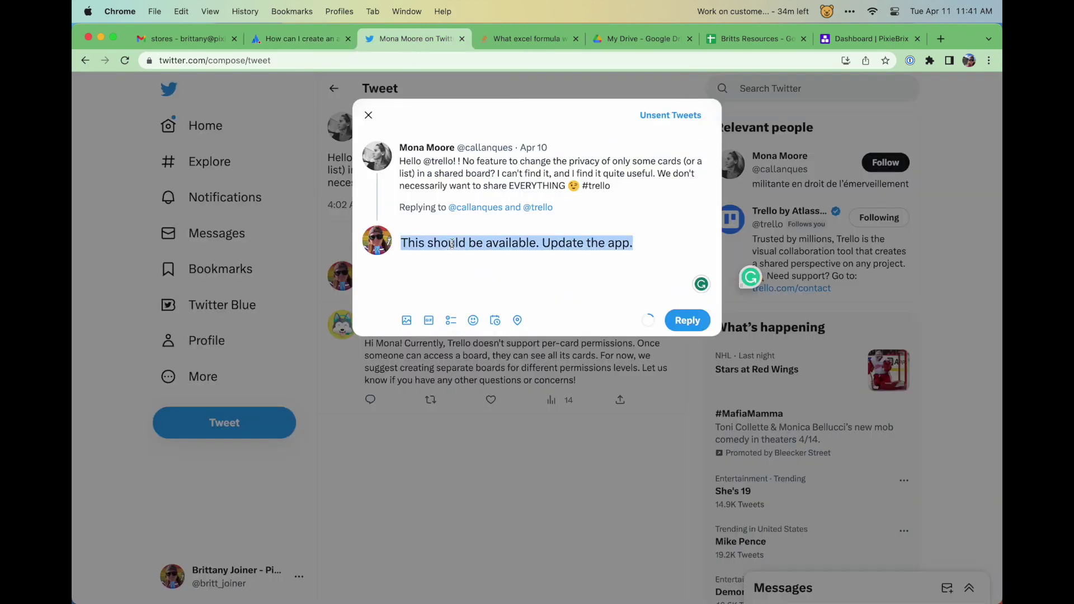
right_click(455, 243)
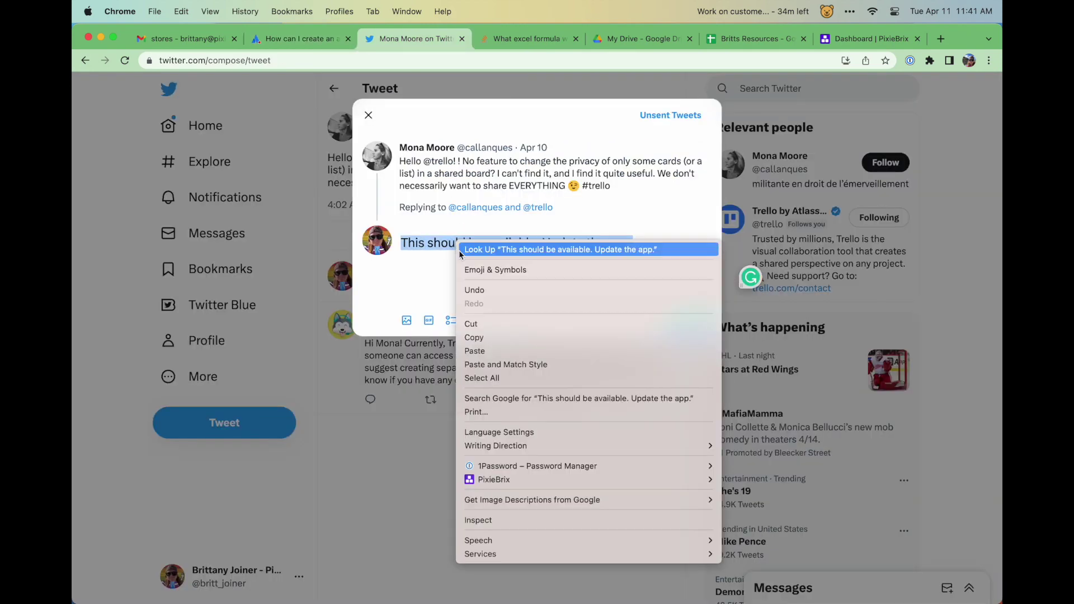
mouse_move(535, 478)
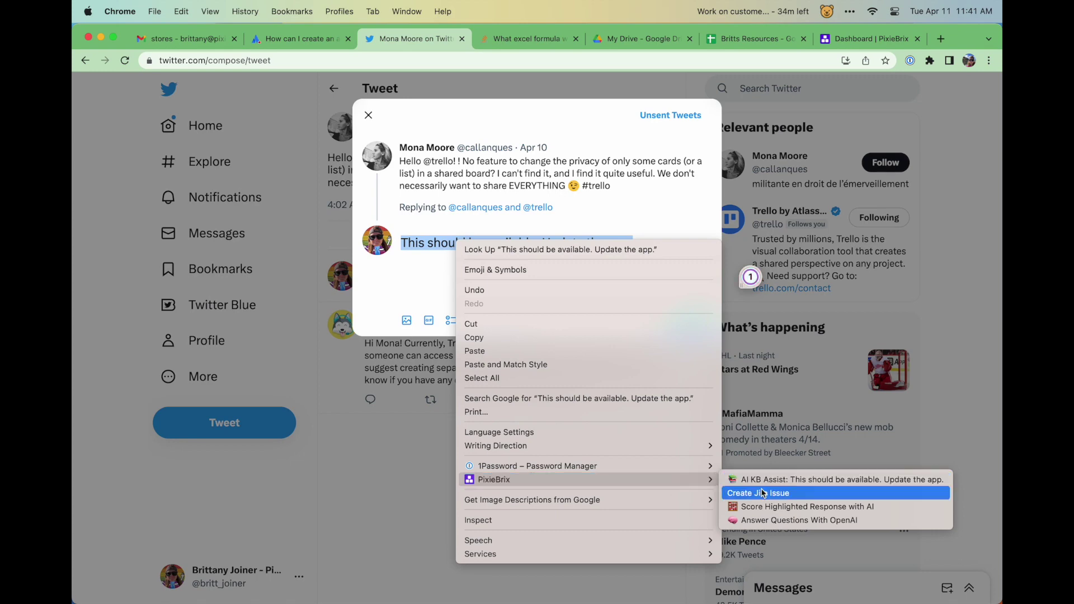
click(806, 506)
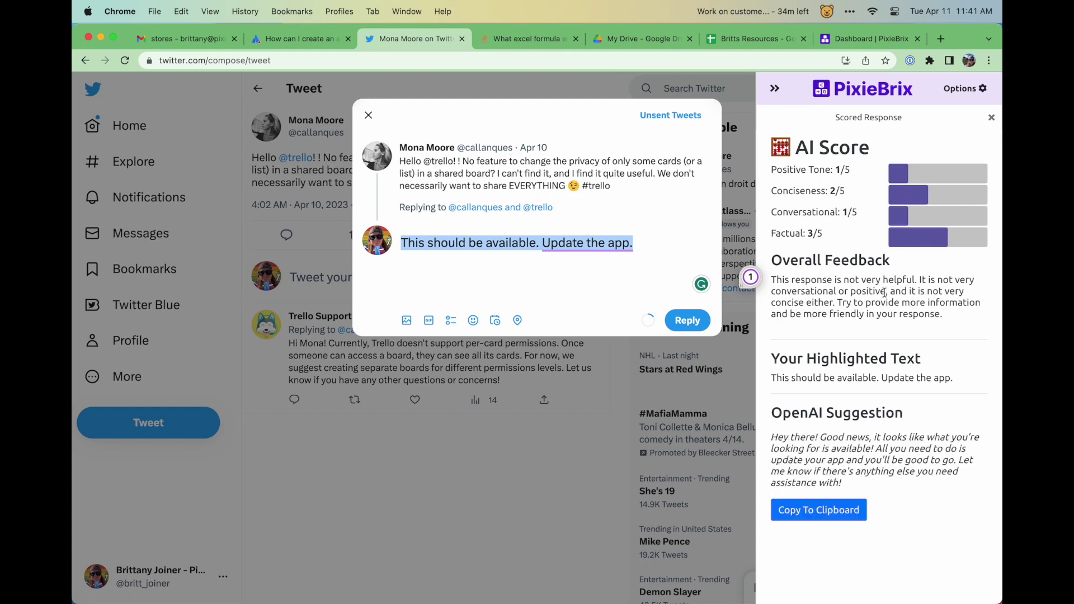
- Replace the whole reply draft with the AI-suggested friendlier text
click(831, 510)
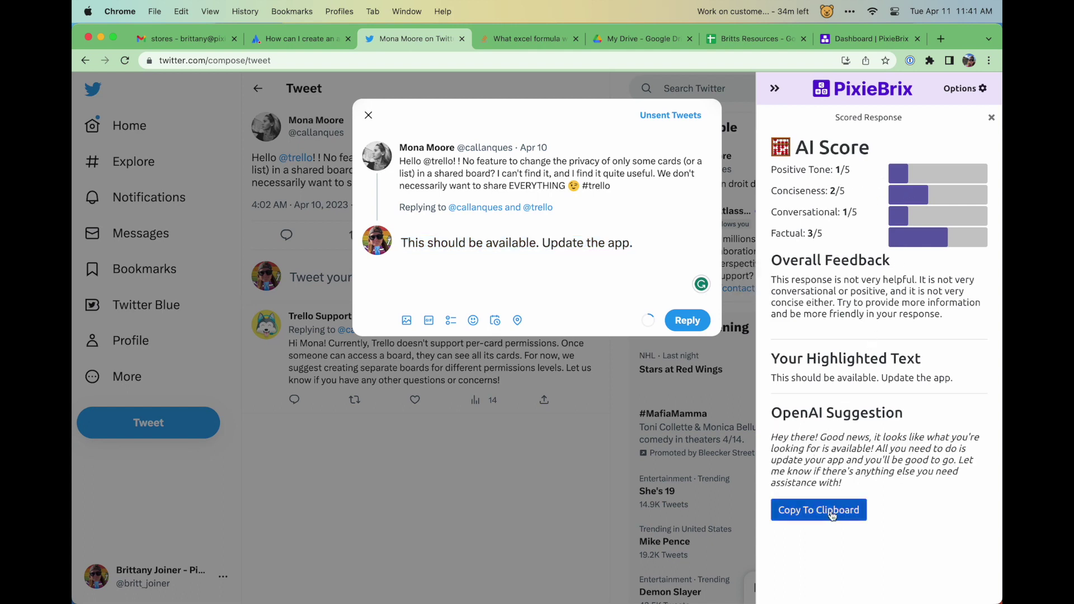
double_click(514, 242)
key(super+a)
key(super+v)
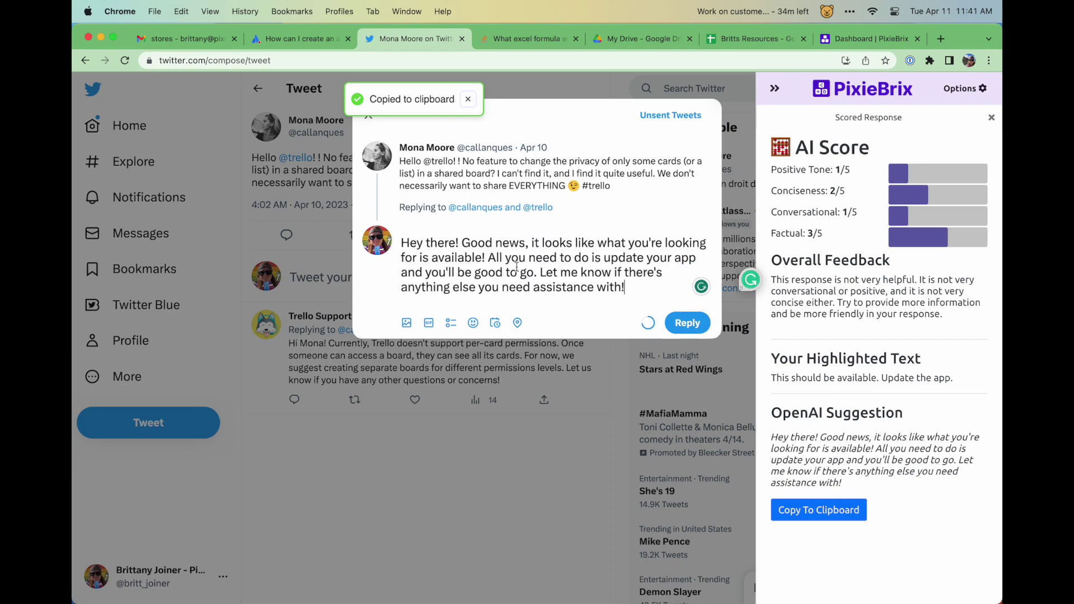
click(519, 39)
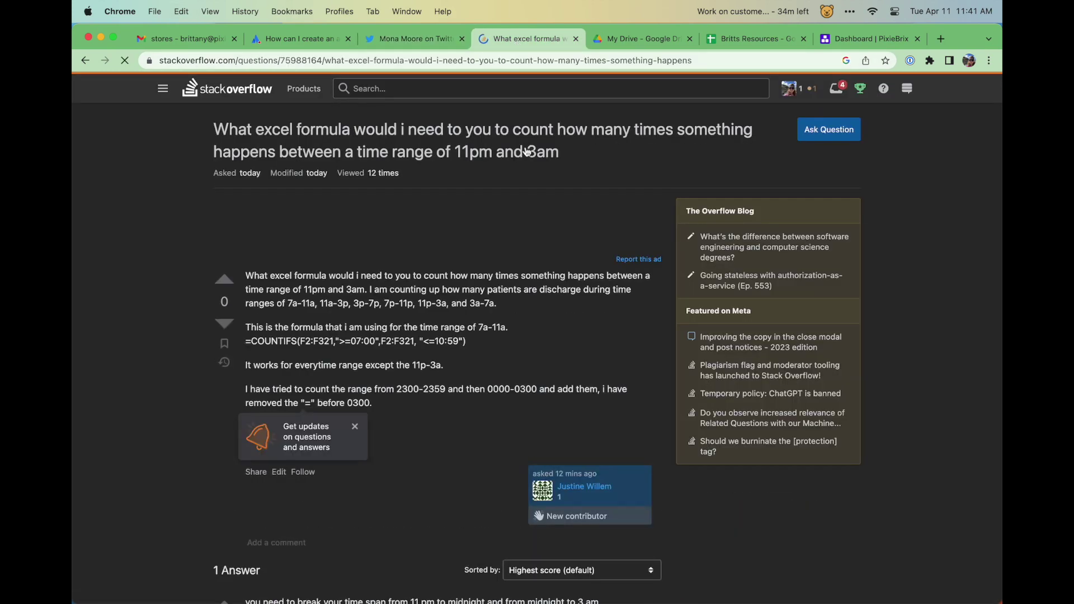
- Ask OpenAI to answer the selected Stack Overflow Excel formula question title
drag(559, 152, 214, 128)
right_click(229, 127)
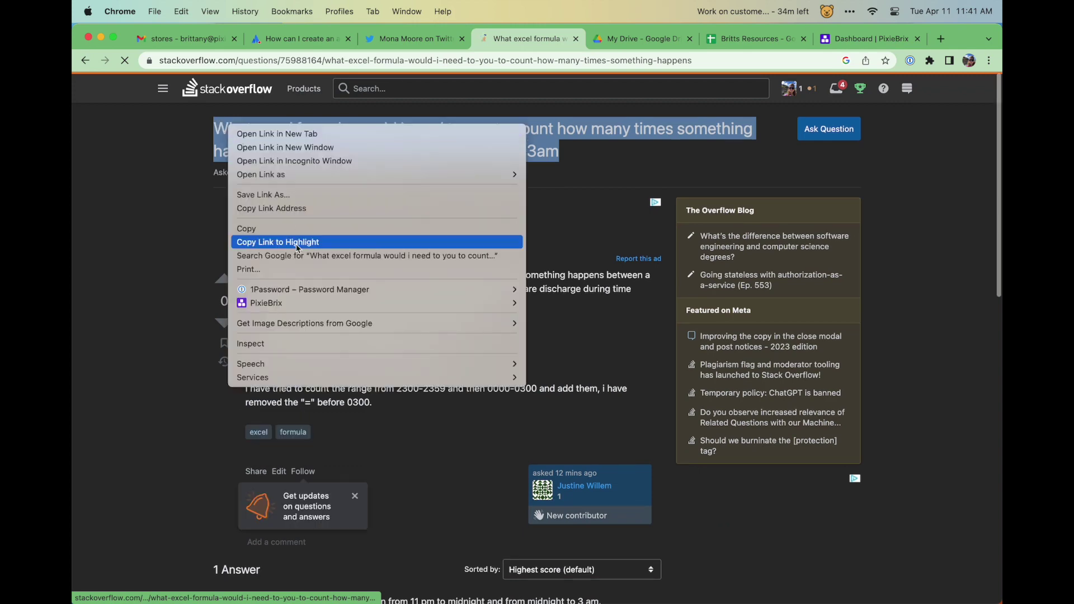
mouse_move(343, 310)
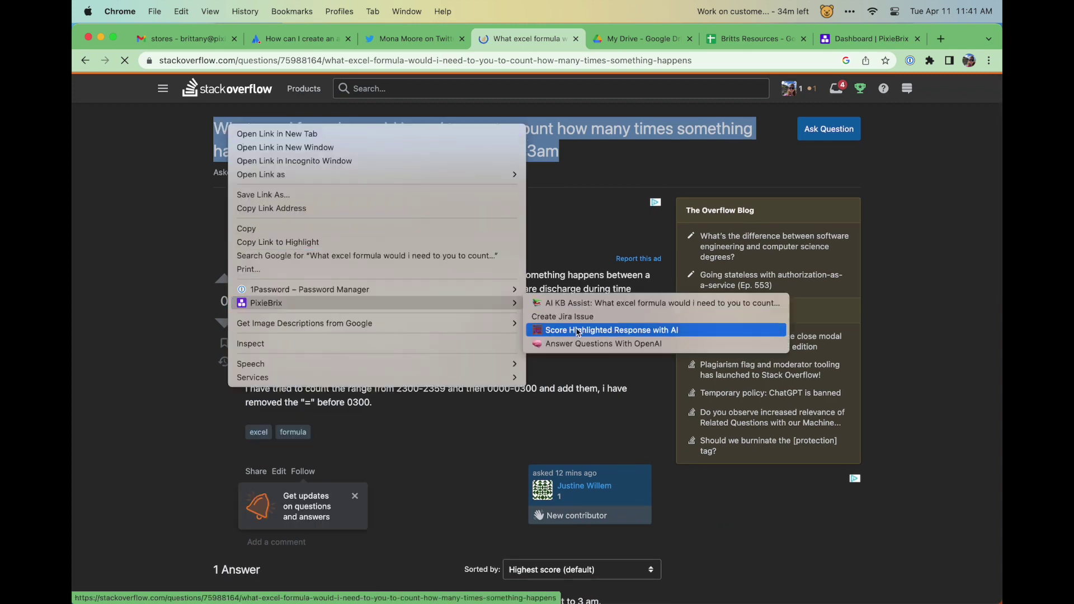
click(582, 344)
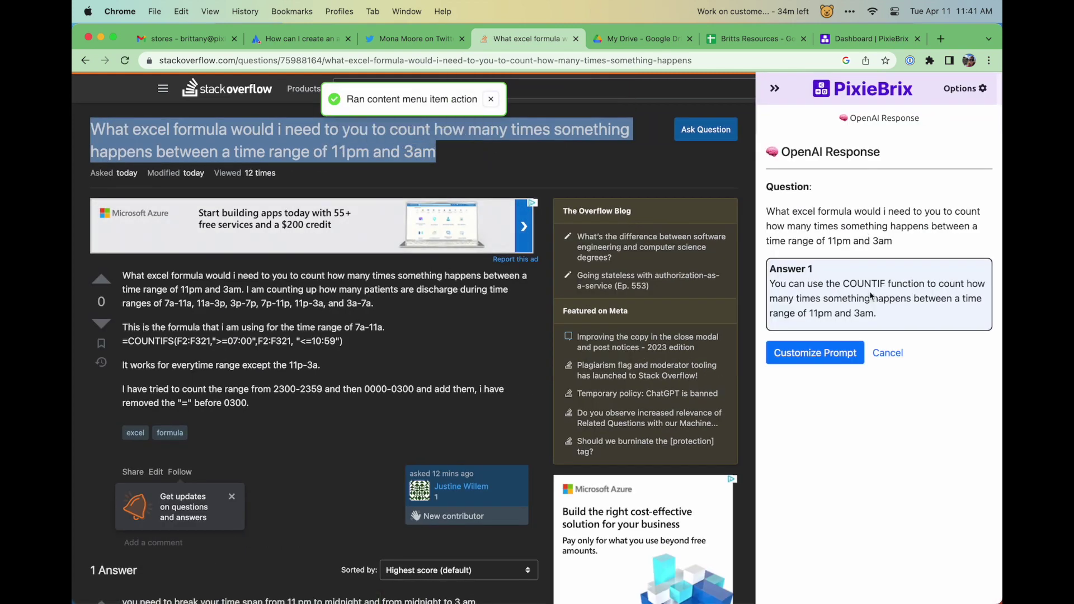
click(830, 319)
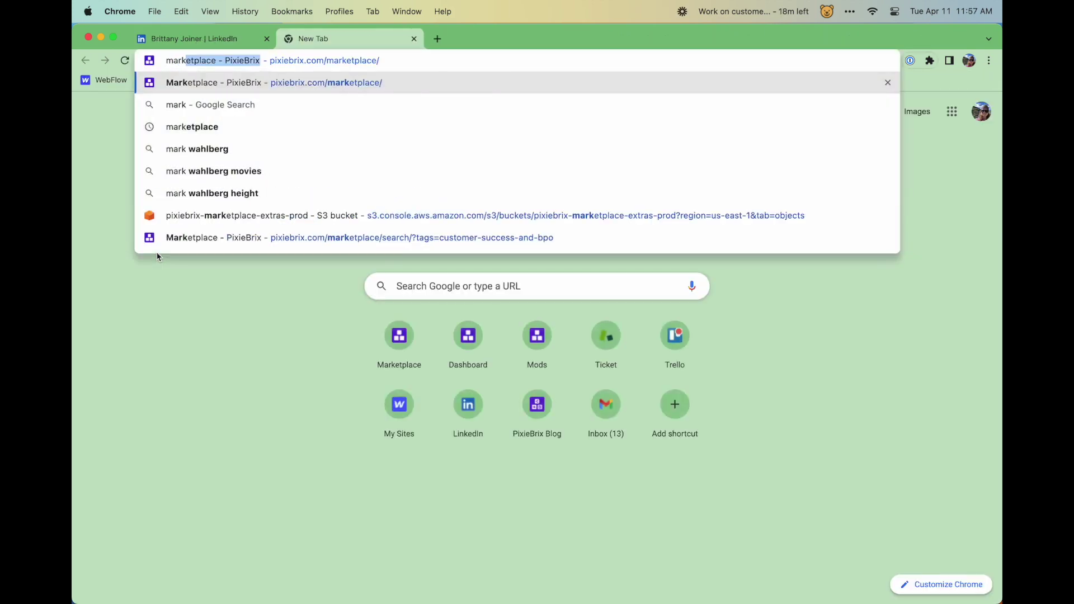
- Open the PixieBrix Marketplace and filter it to the 43 Customer Success & BPO mods
text(etplace/)
key(Return)
scroll(529, 373, down, 6)
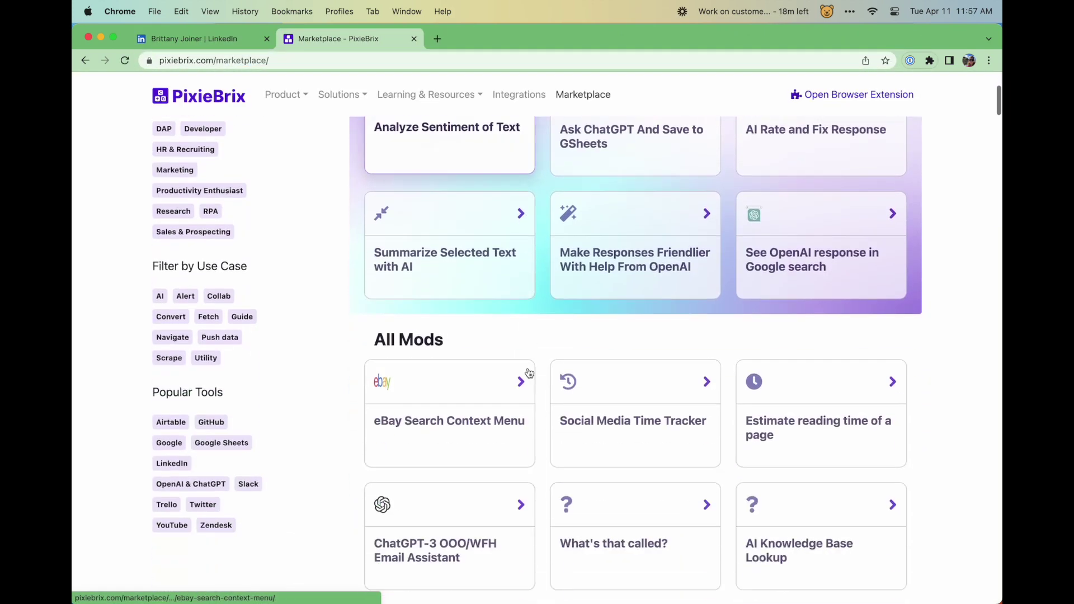
scroll(529, 373, up, 3)
scroll(529, 373, up, 5)
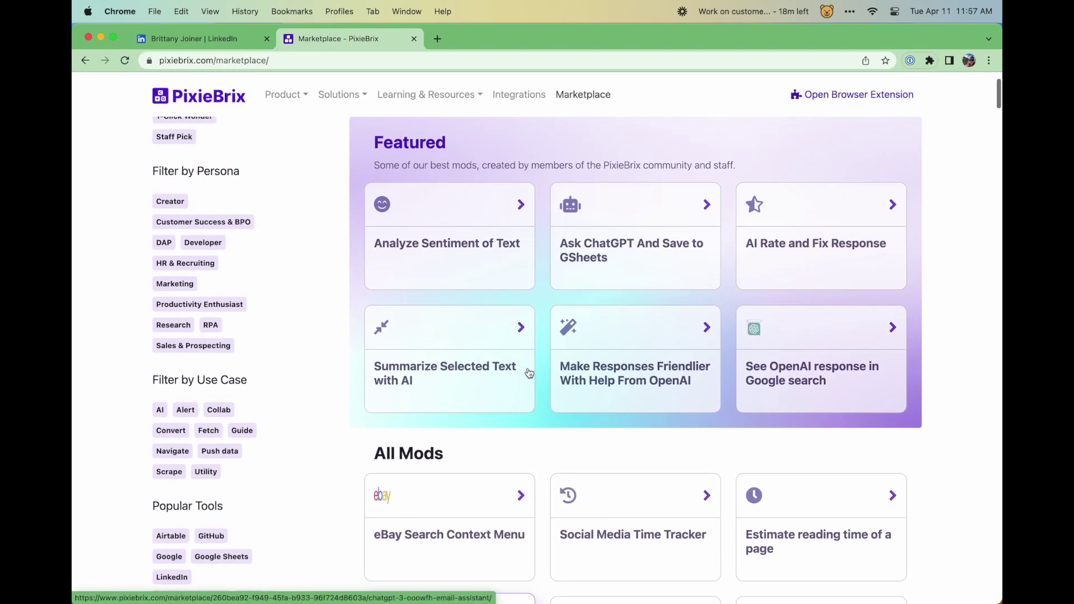
click(217, 307)
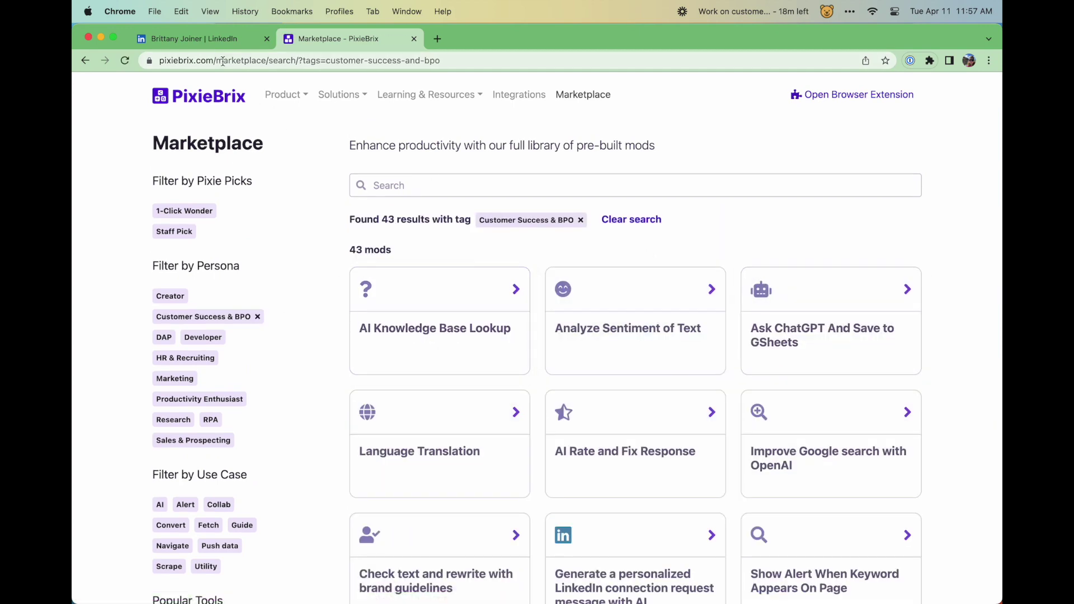
click(216, 39)
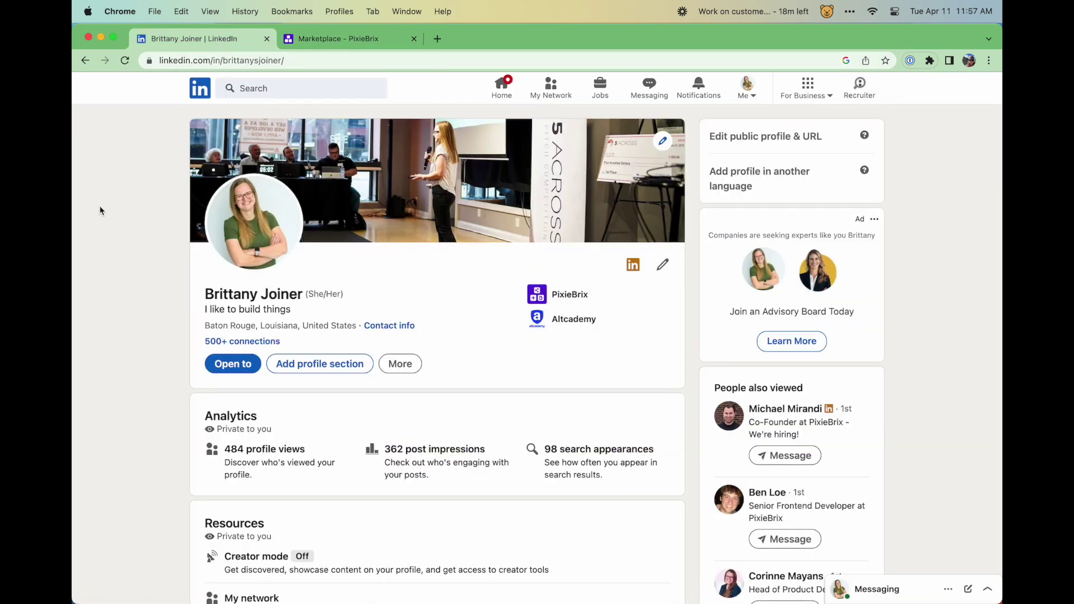
- Inspect the LinkedIn profile page and show the PixieBrix Page Editor in DevTools
scroll(115, 211, down, 1)
scroll(119, 211, up, 1)
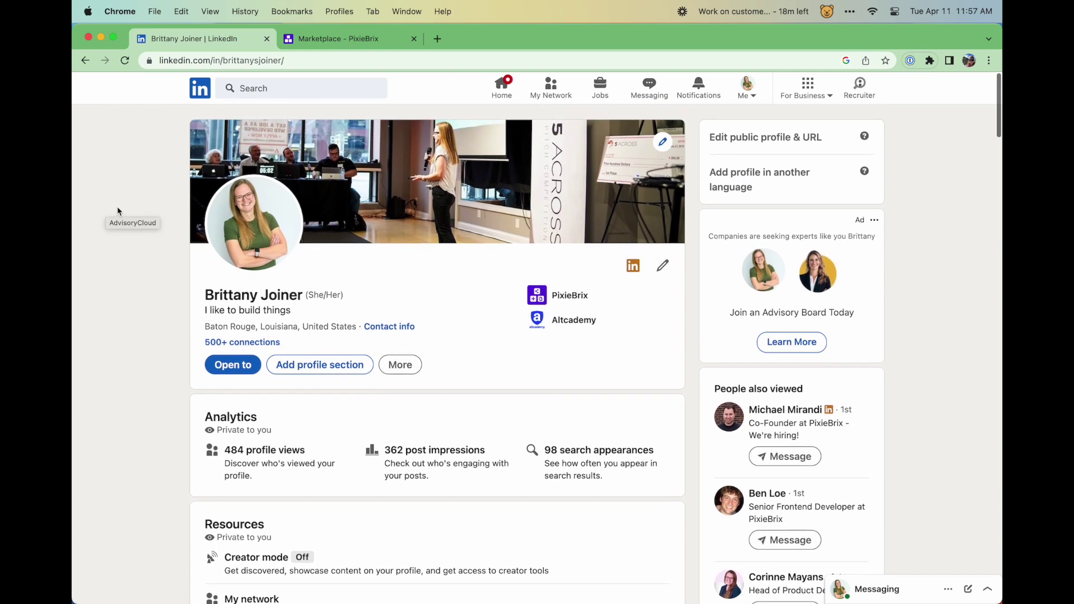
right_click(137, 165)
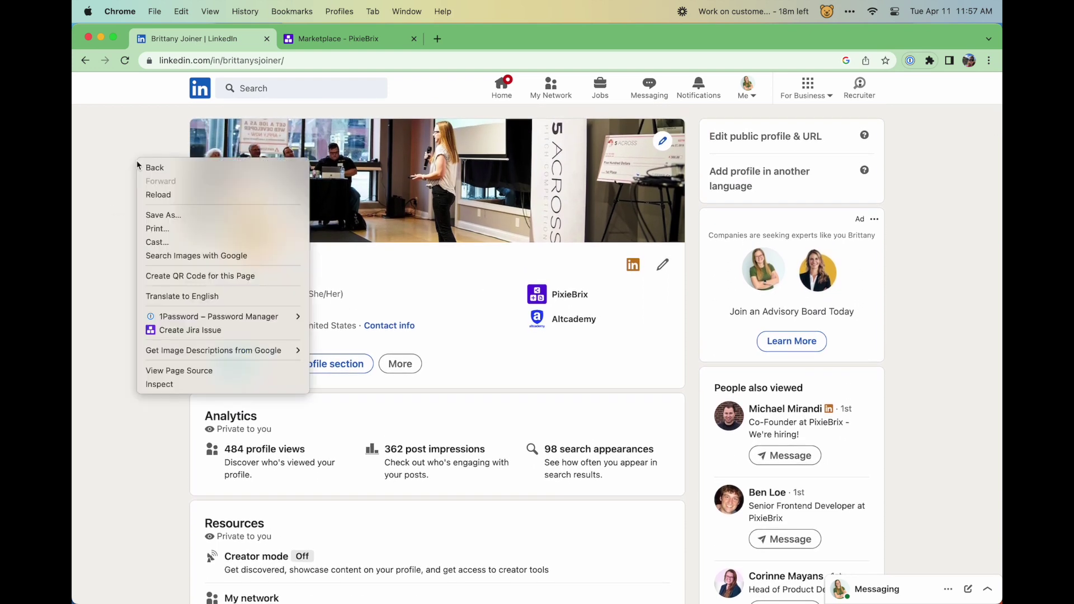
click(186, 385)
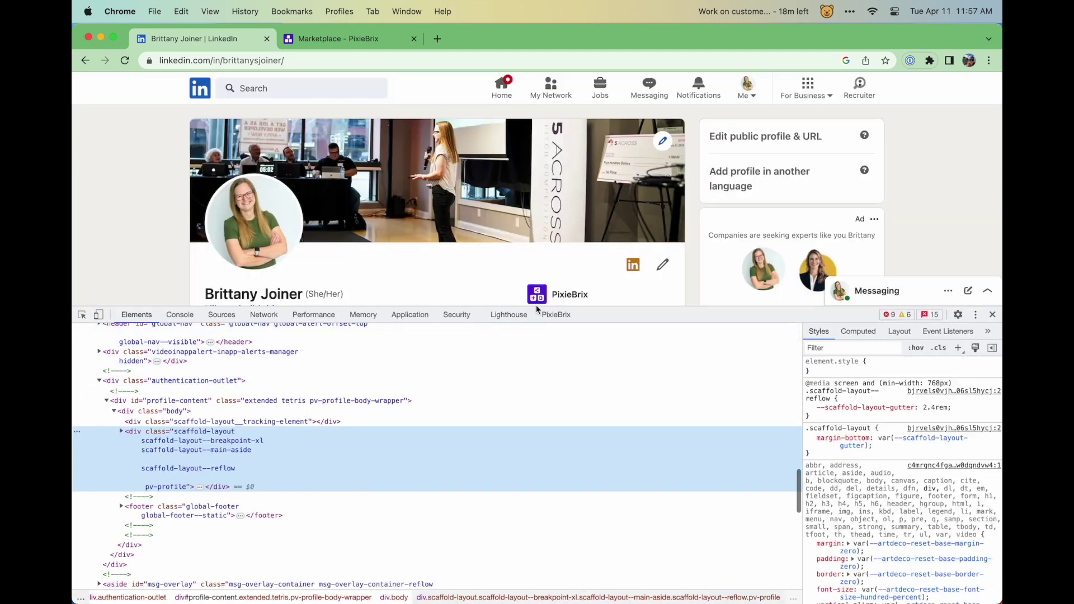
click(555, 314)
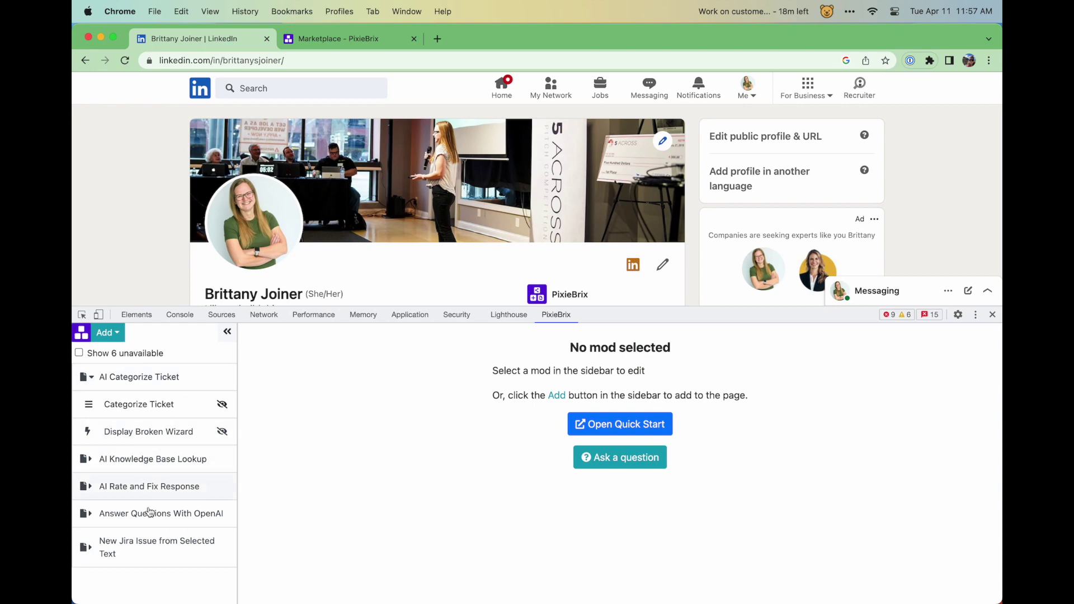
- Add a button mod beside the profile's More button, then search the brick list for 'extract'
click(105, 332)
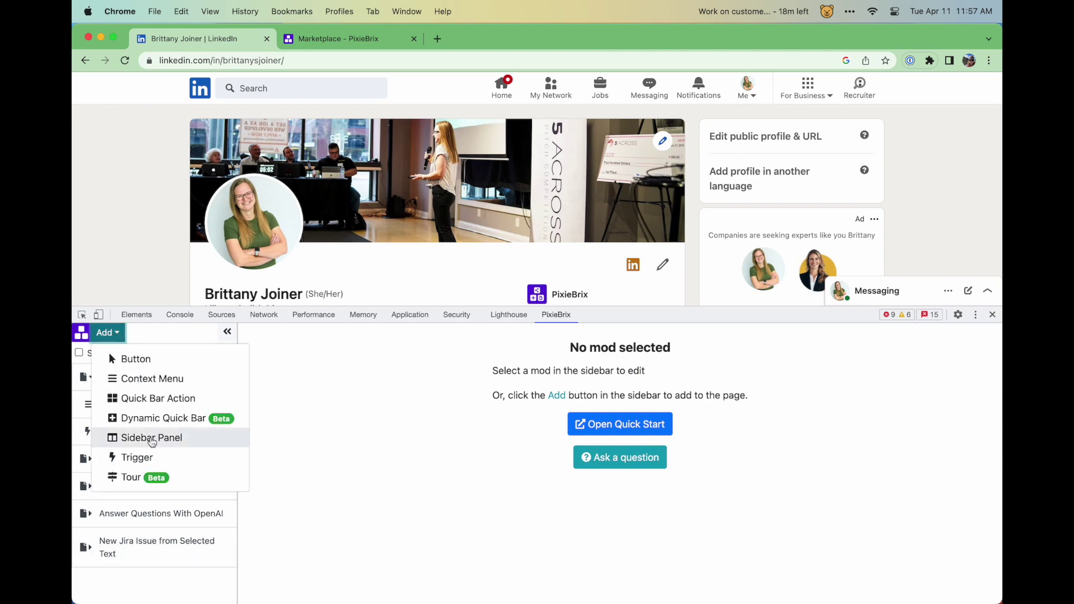
click(118, 356)
scroll(392, 240, down, 4)
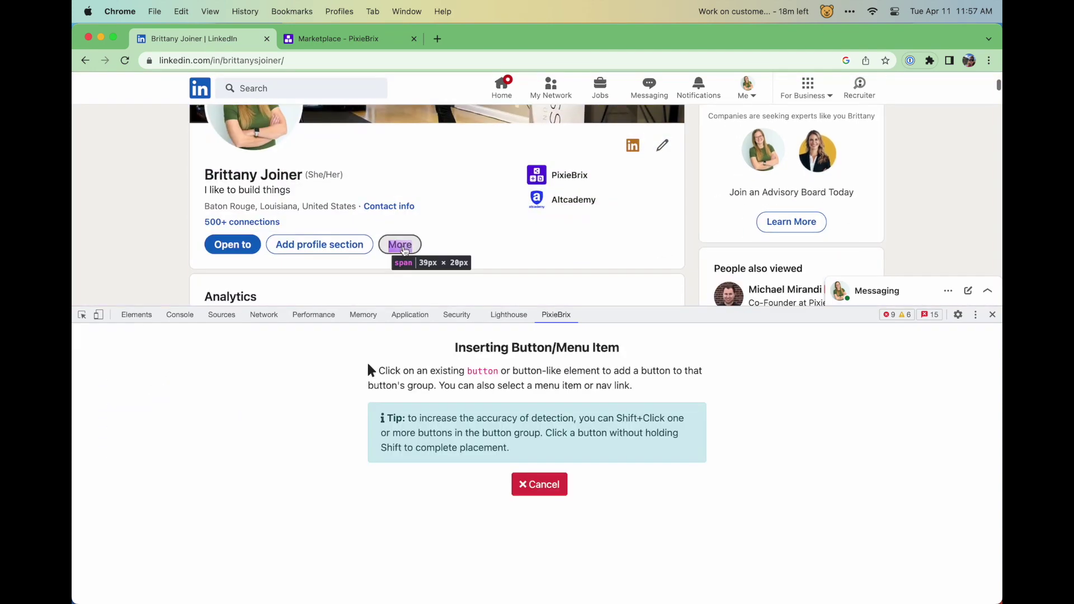
click(404, 242)
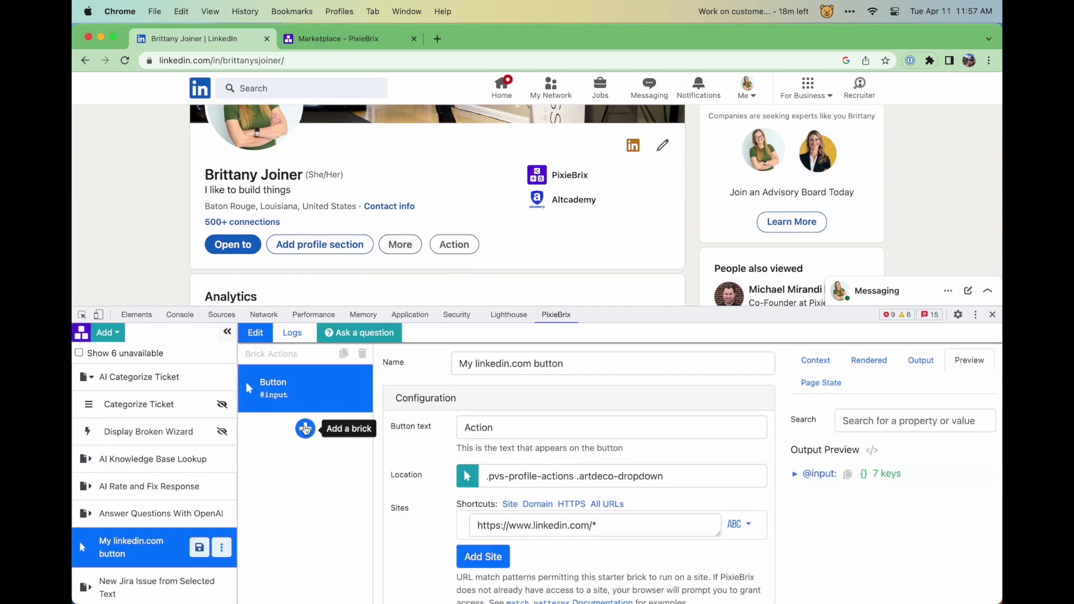
click(305, 429)
text(extract)
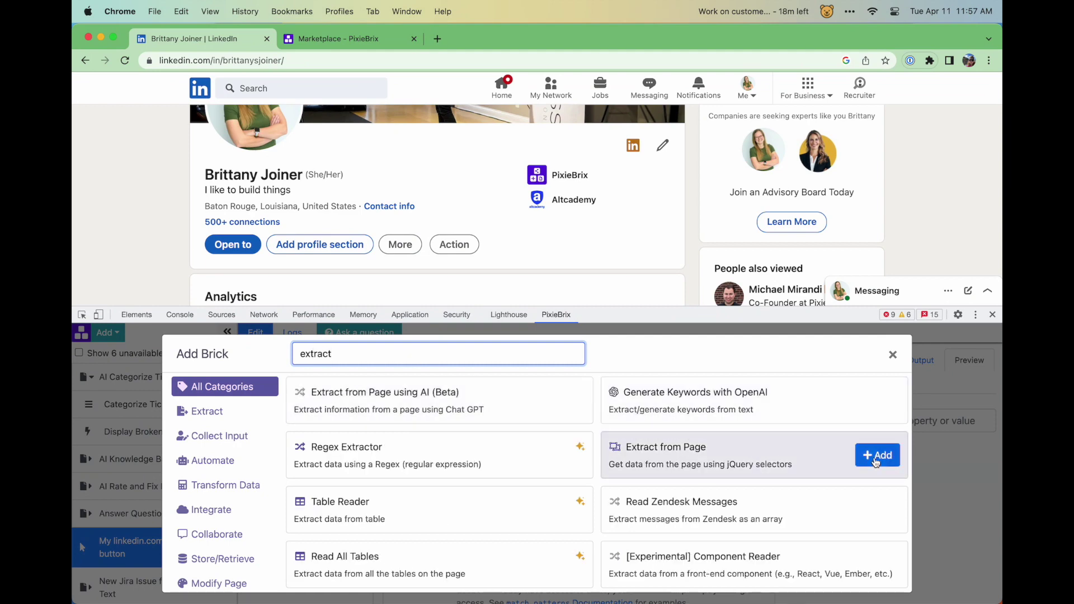
- Add Extract from Page, selecting the profile name heading and storing it as 'name'
click(872, 457)
click(595, 451)
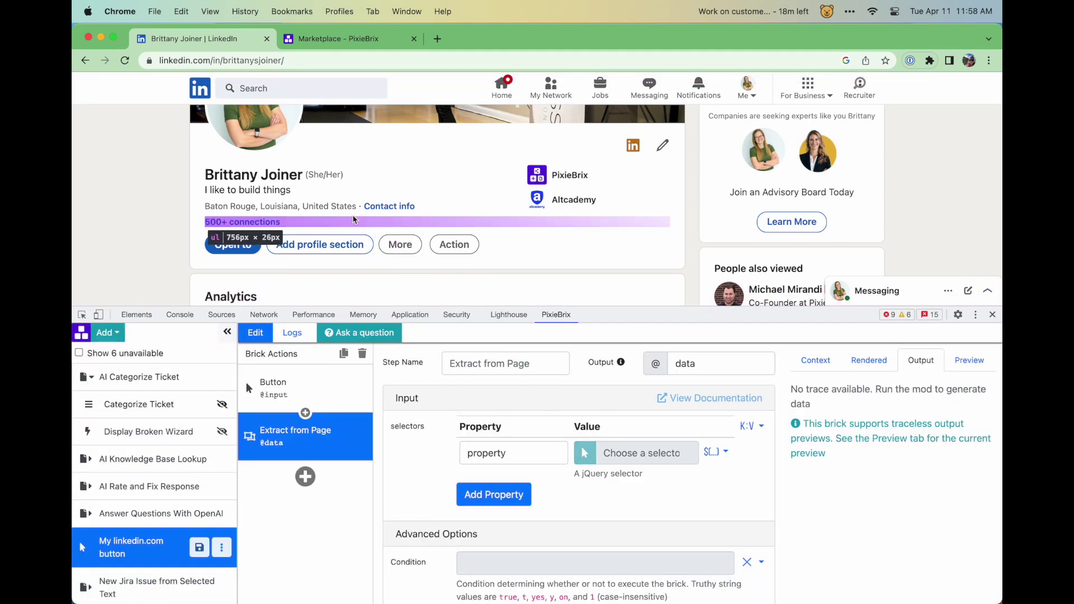
click(294, 176)
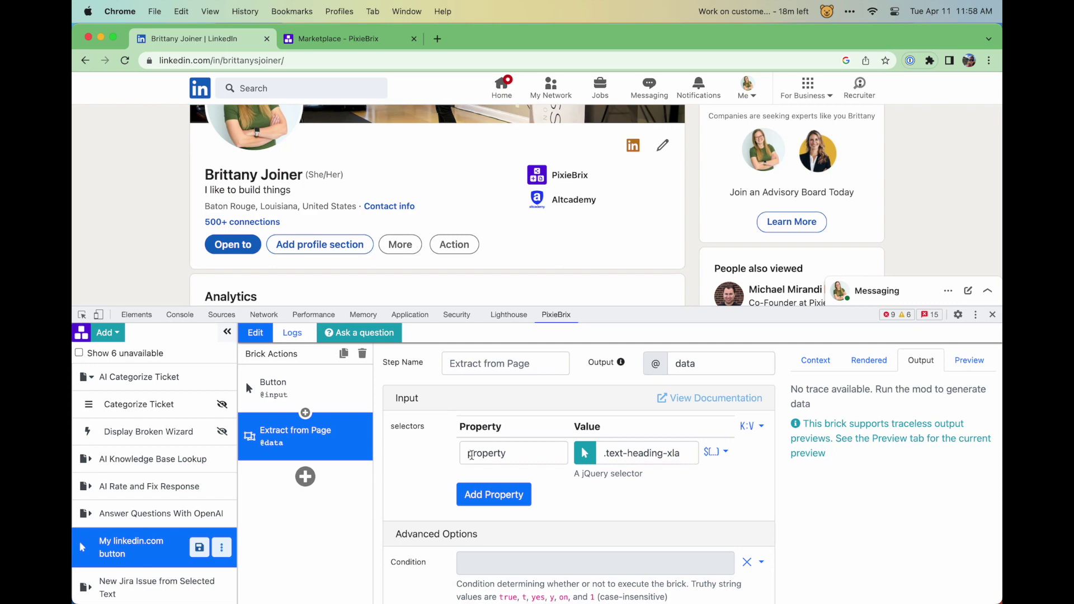
text(name)
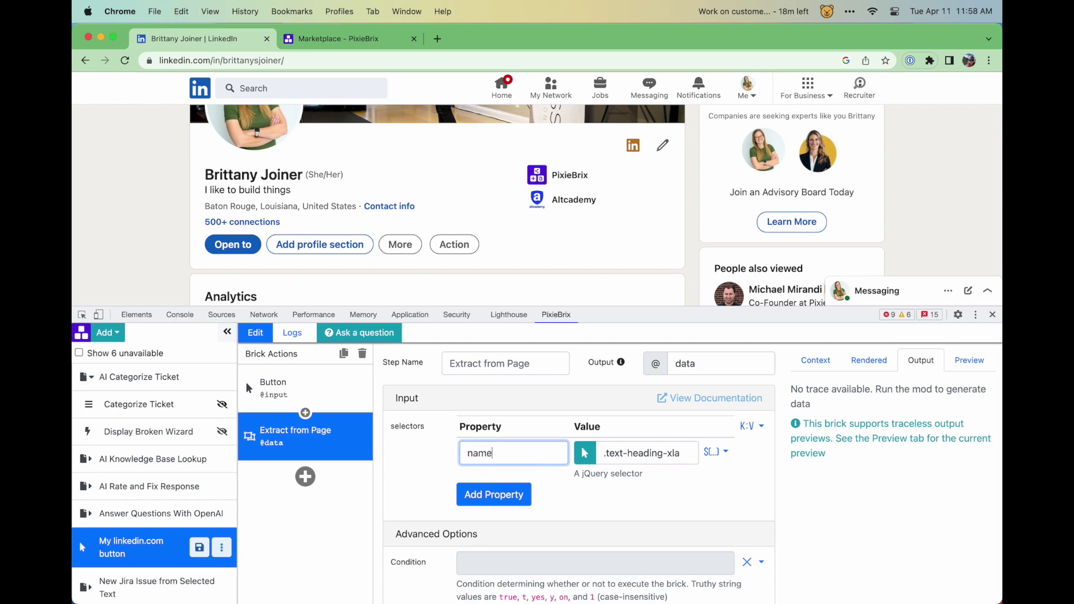
click(305, 476)
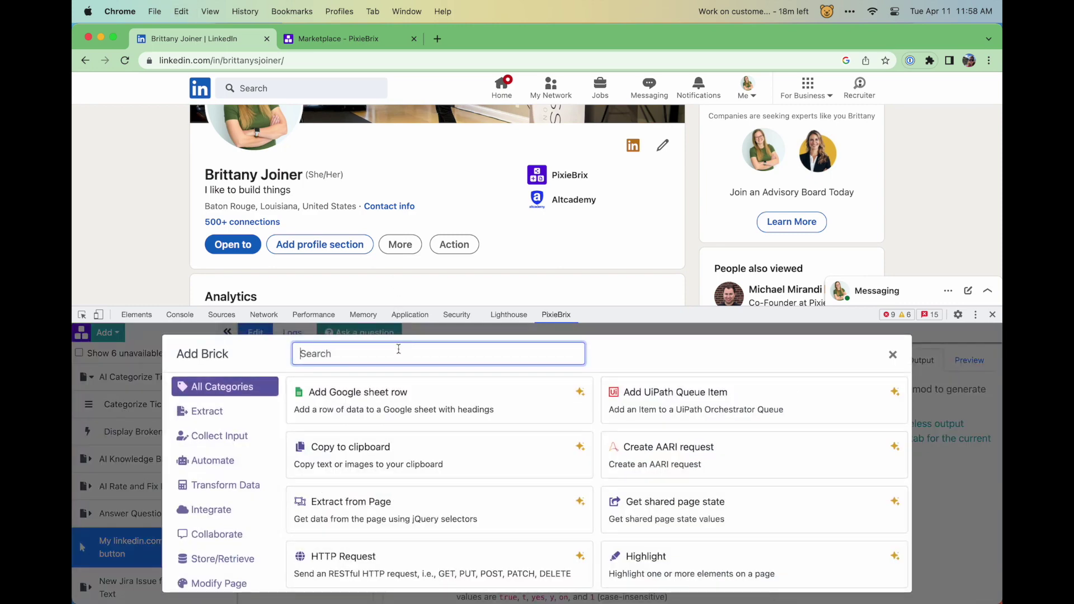
click(557, 410)
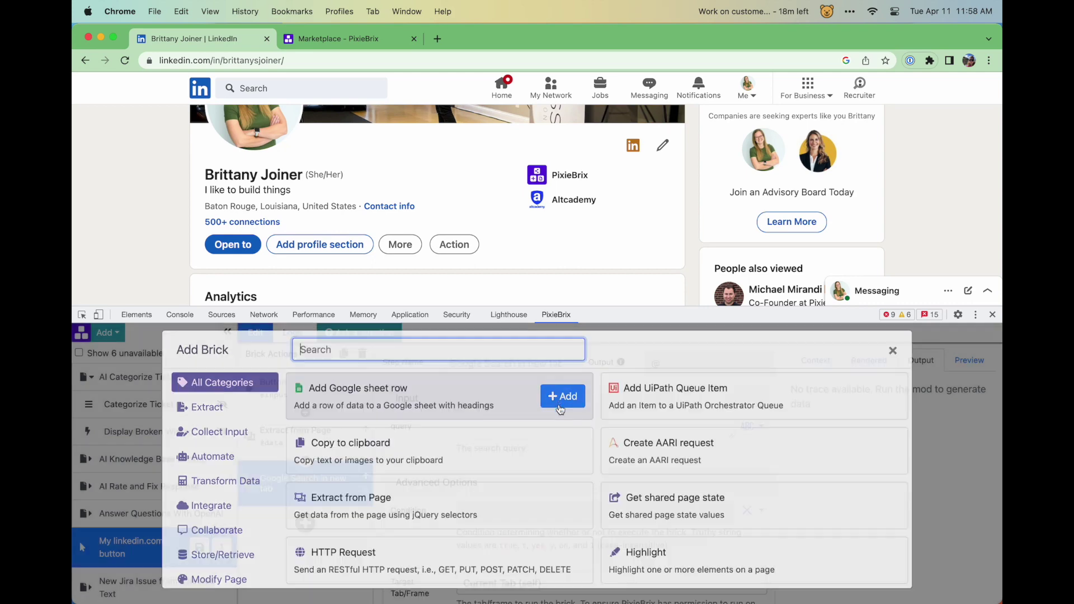
text(@data.name)
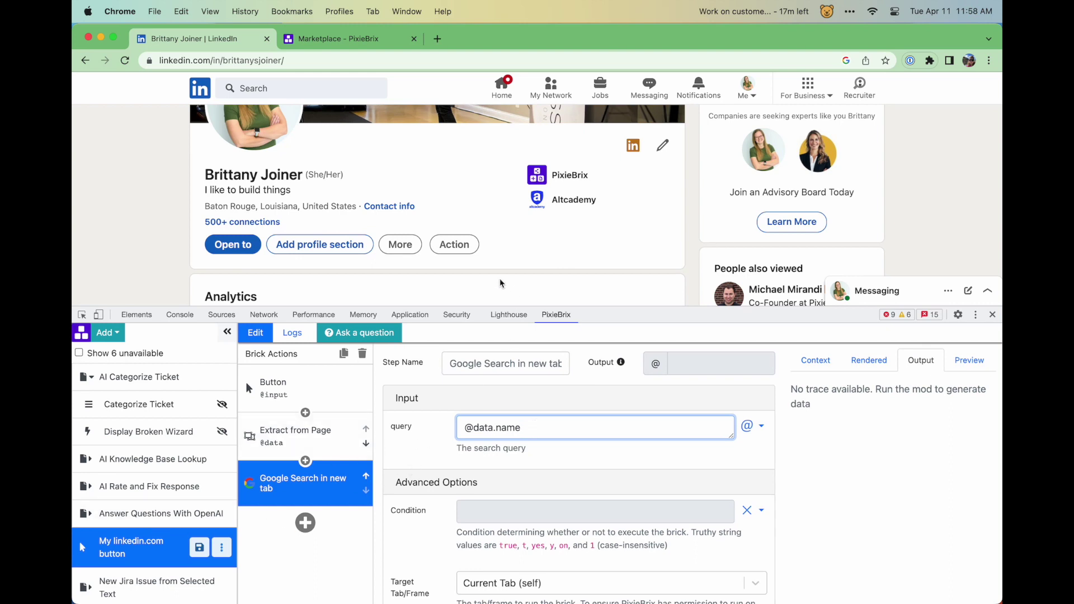
- Test the Action button's Google search for the profile name, then save the LinkedIn mod
click(451, 248)
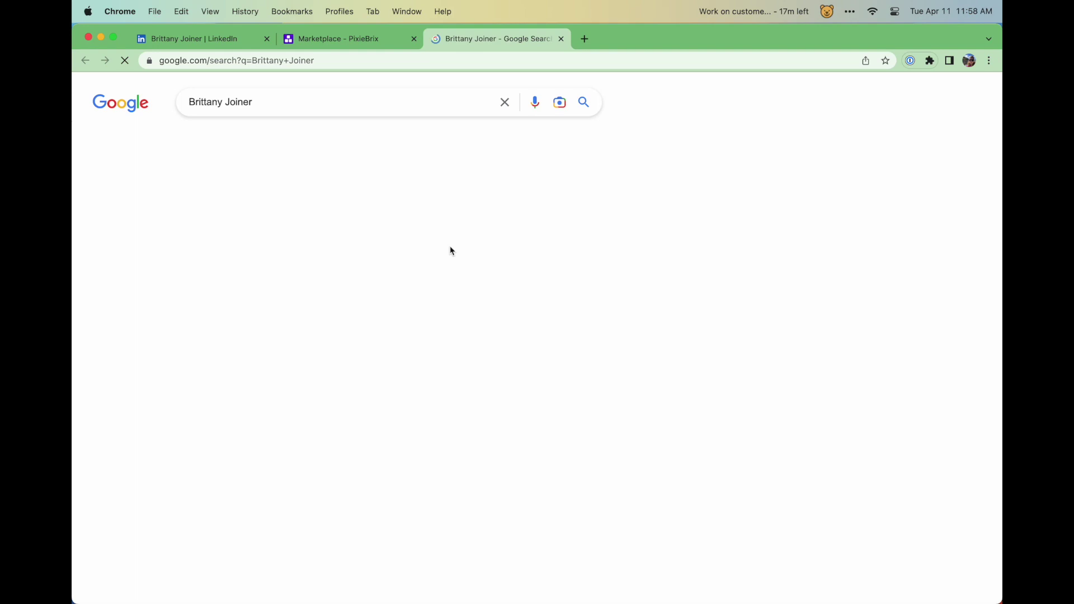
click(212, 39)
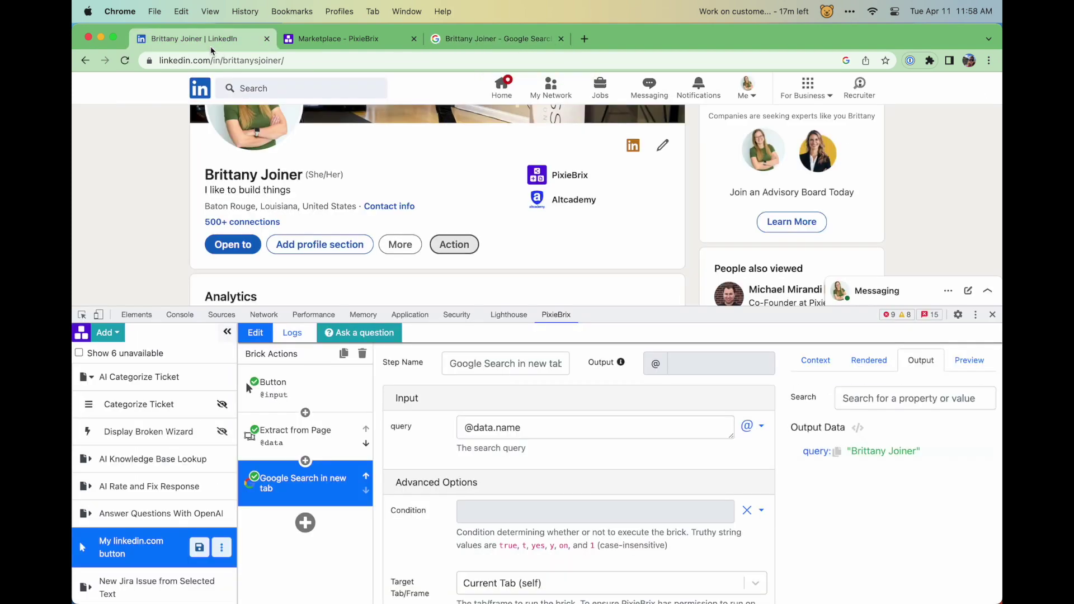
click(206, 555)
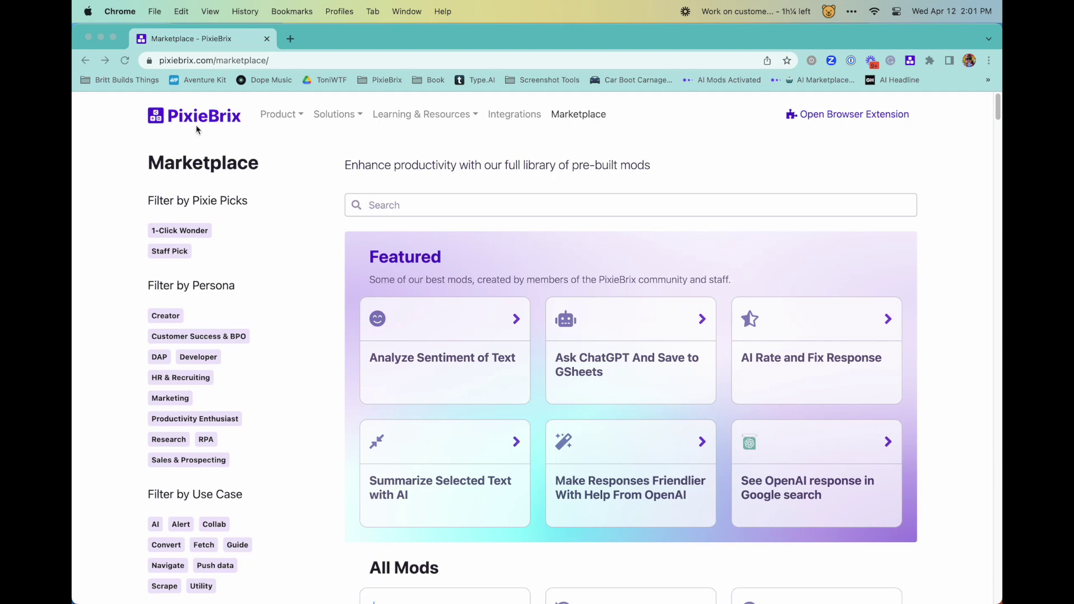
- Filter the Marketplace by the Customer Success & BPO persona tag to show 43 mods
scroll(381, 348, down, 6)
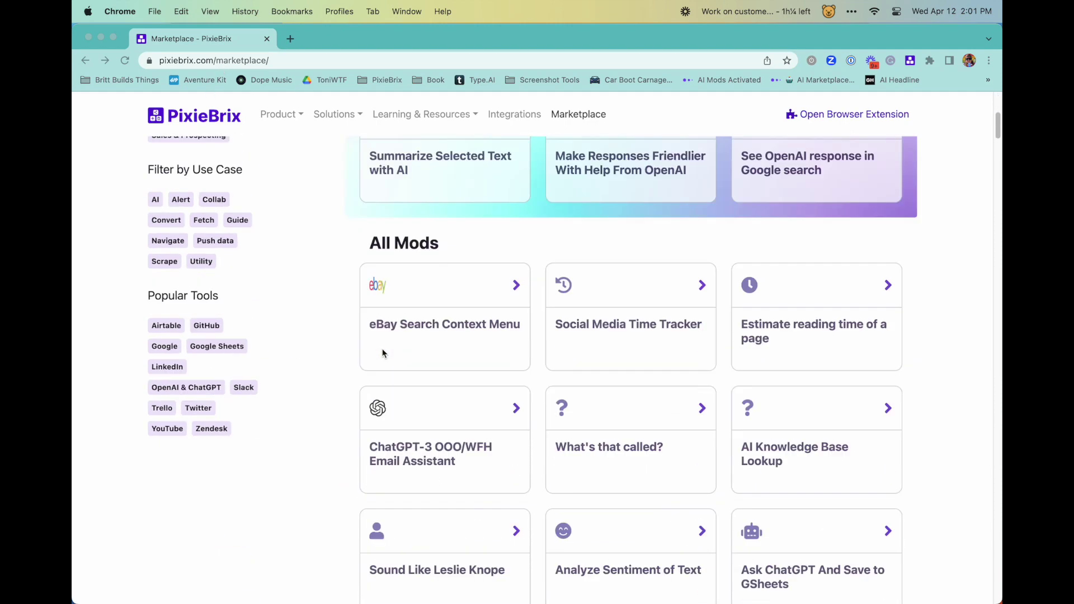
scroll(382, 348, up, 3)
click(221, 194)
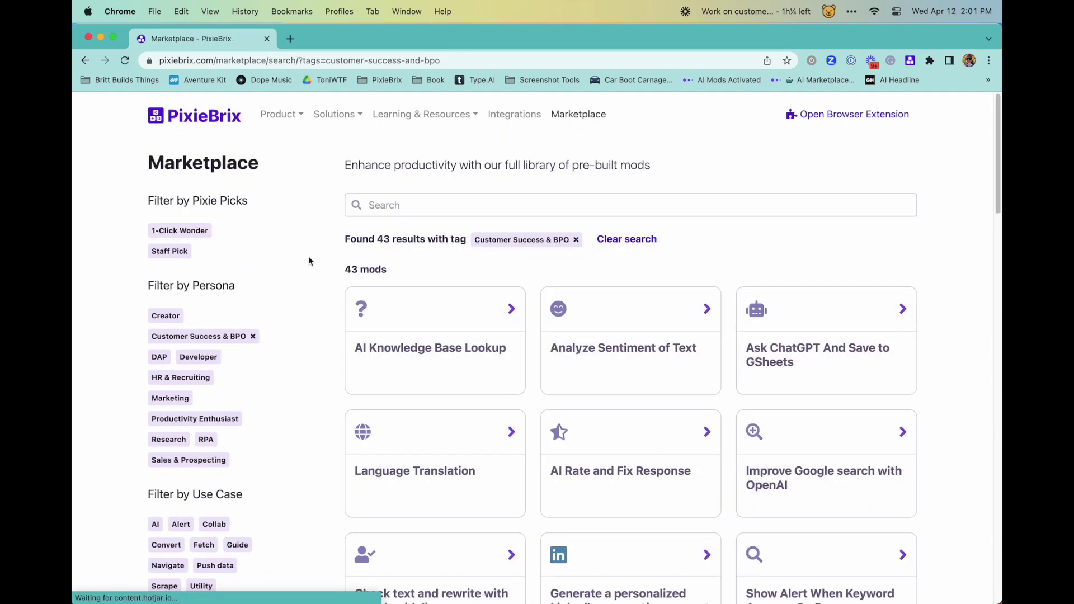